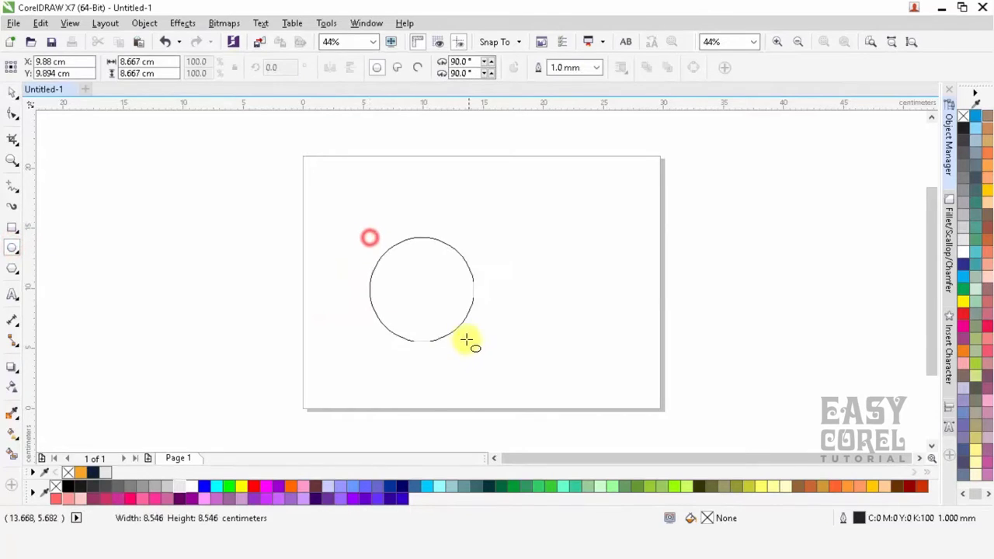
Lock the circle's proportions, set its diameter to 20 cm and centre it on the page.
left_click(234, 67)
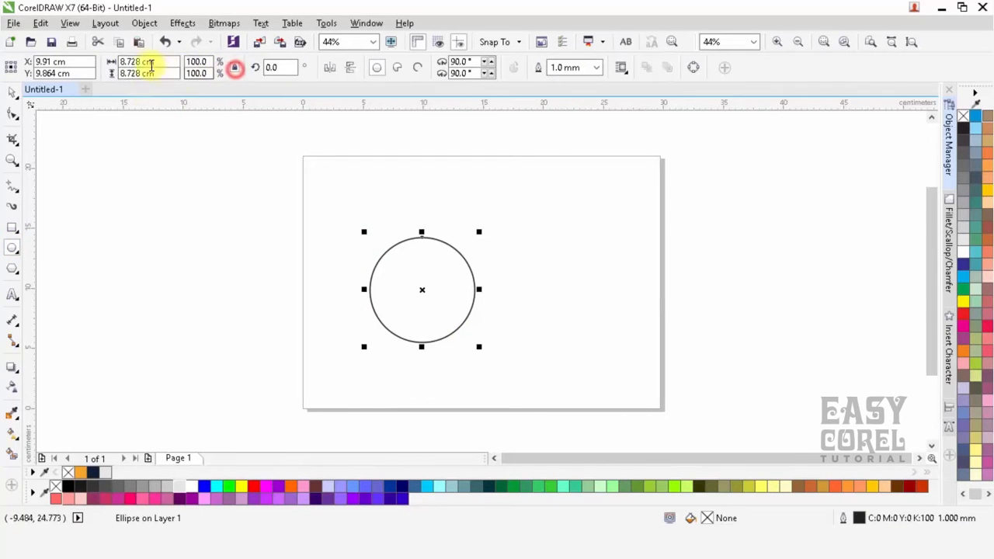
left_click(134, 61)
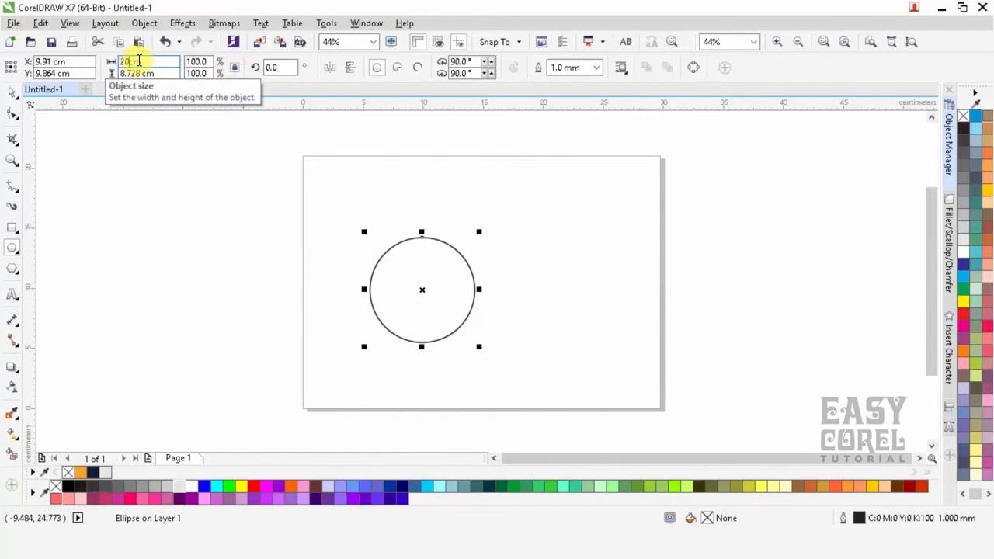
key("Return")
key("p")
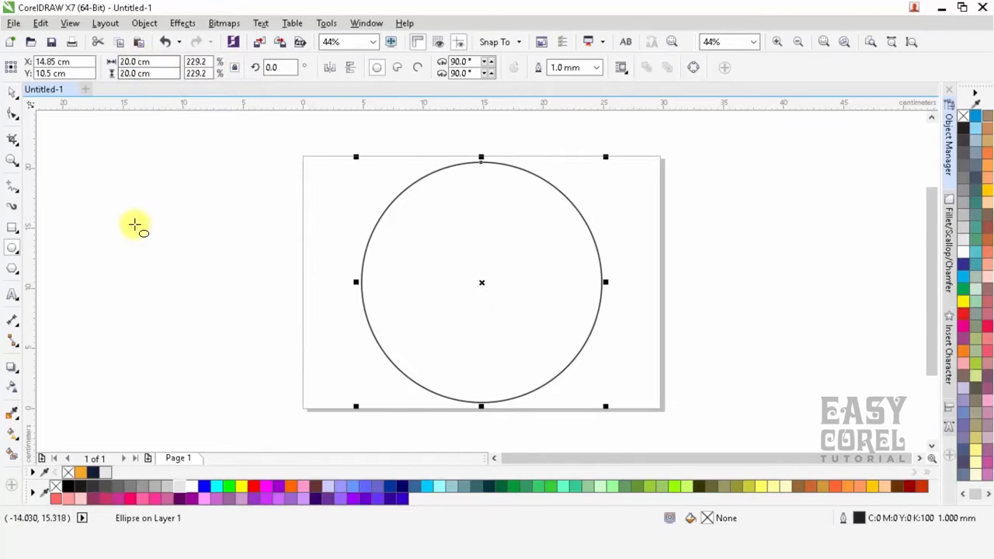
Add a vertical and a horizontal guideline, both centred on the page.
left_click_drag(31, 245, 164, 244)
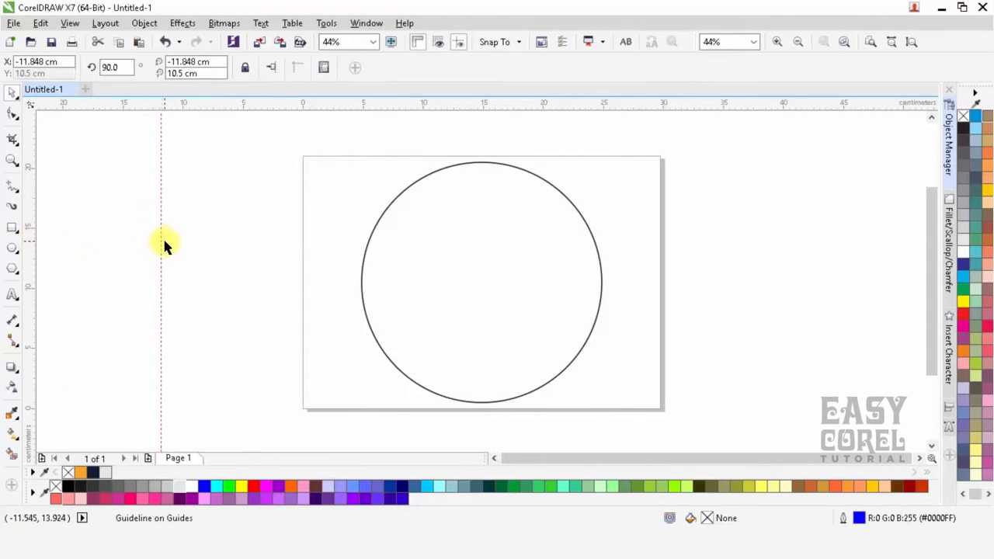
key("p")
left_click_drag(391, 107, 381, 190)
key("p")
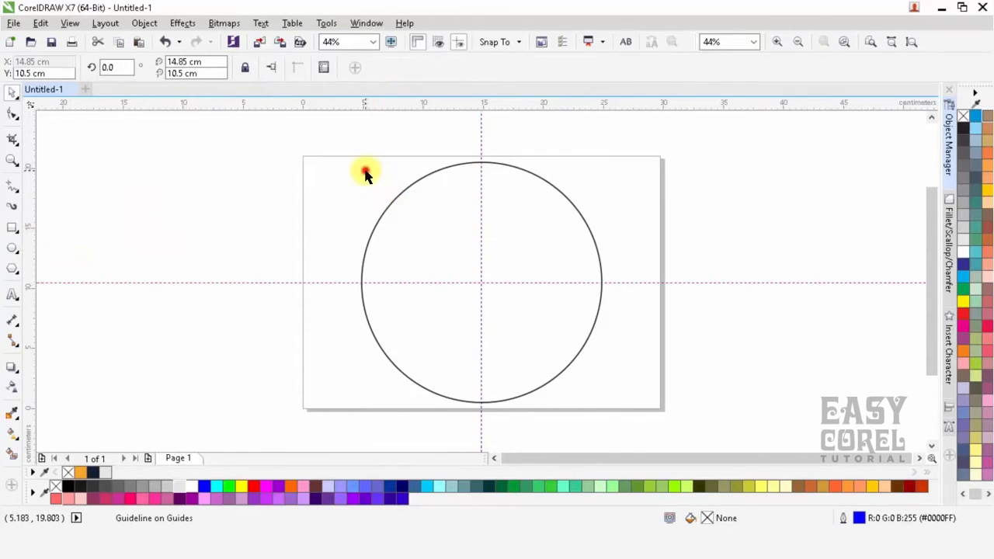
Make a smaller concentric copy of the large circle and set its diameter to 5 cm.
left_click(365, 171)
left_click(419, 268)
left_click_drag(610, 166, 568, 228)
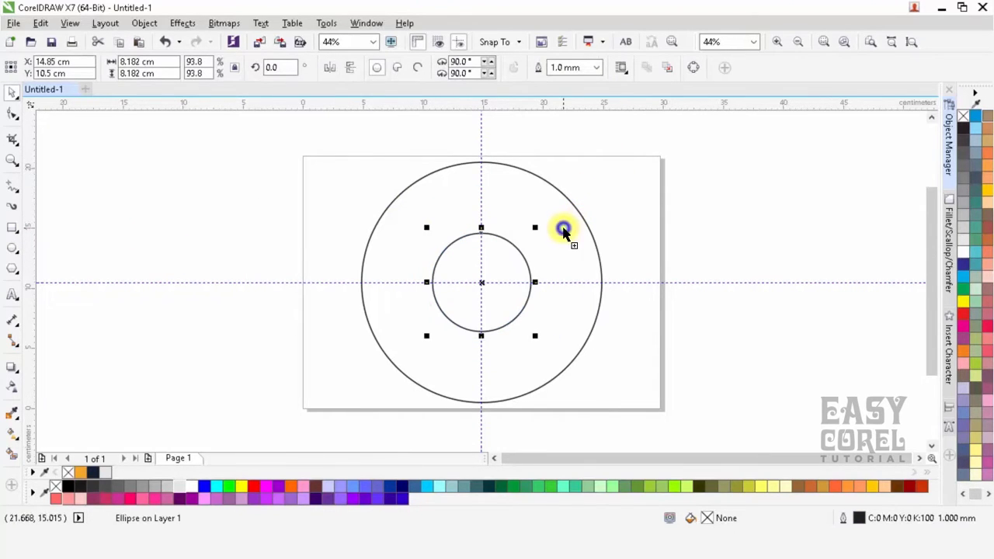
left_click(132, 64)
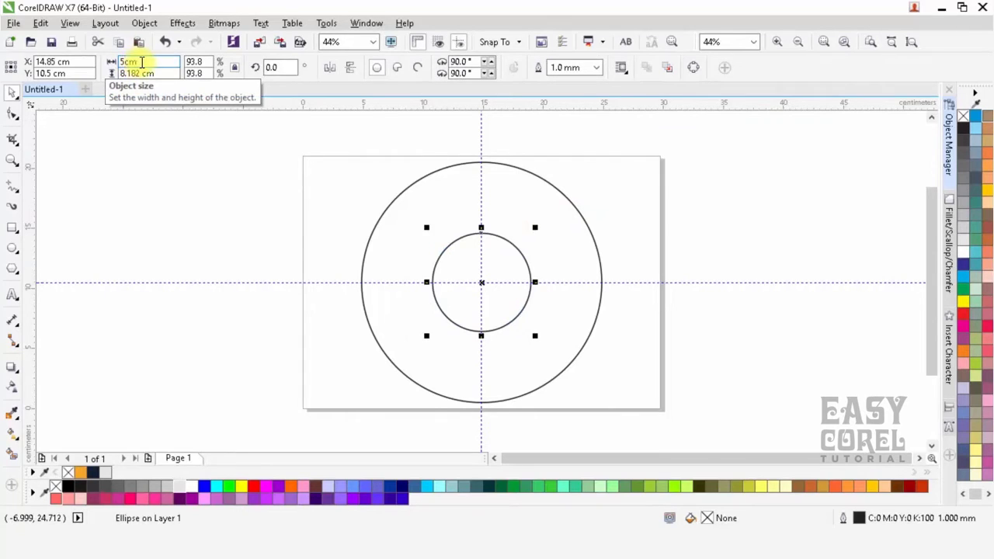
type("5cm")
key("Return")
Make a smaller concentric copy of the 5 cm circle and set its diameter to 2 cm.
scroll(503, 279, "up", 2)
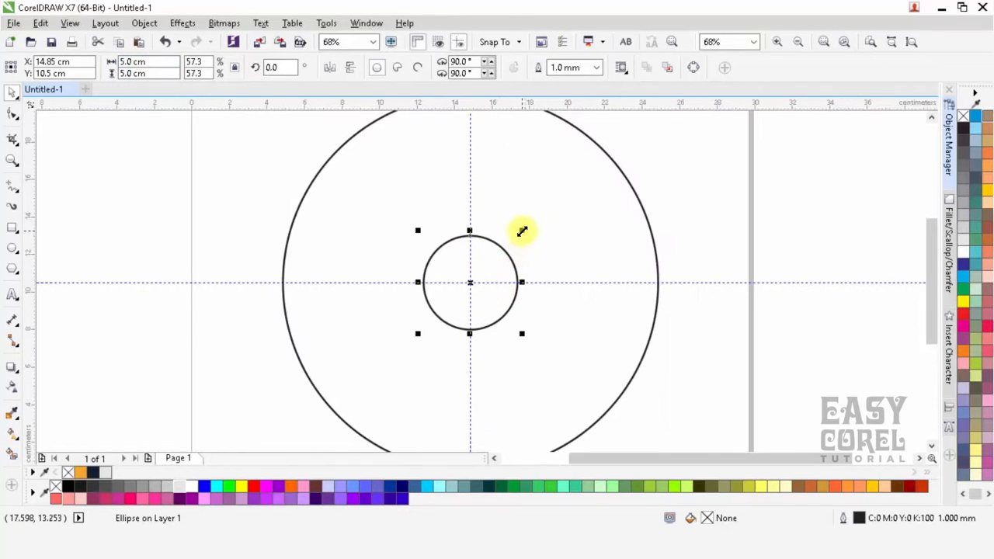
left_click_drag(522, 231, 497, 257)
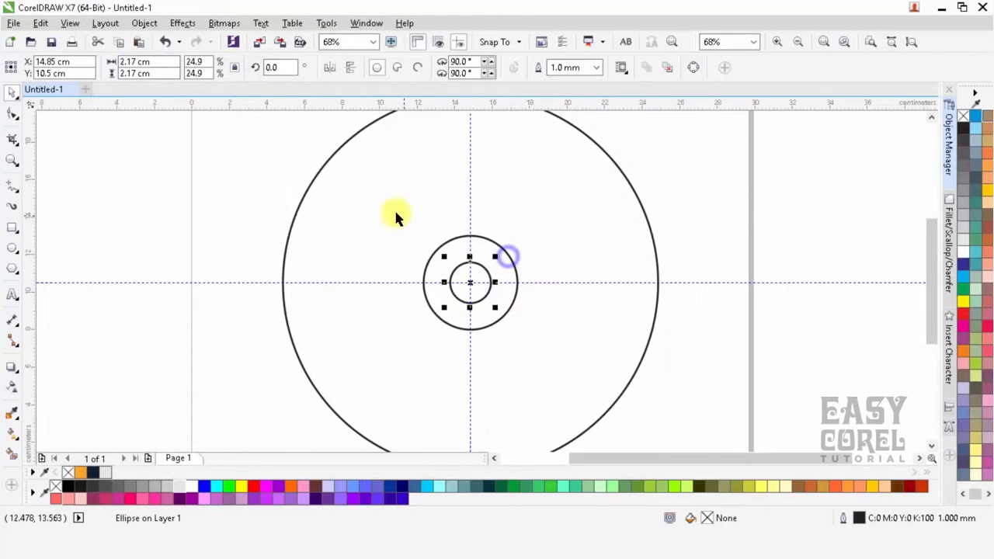
left_click(126, 65)
type("2cm")
key("Return")
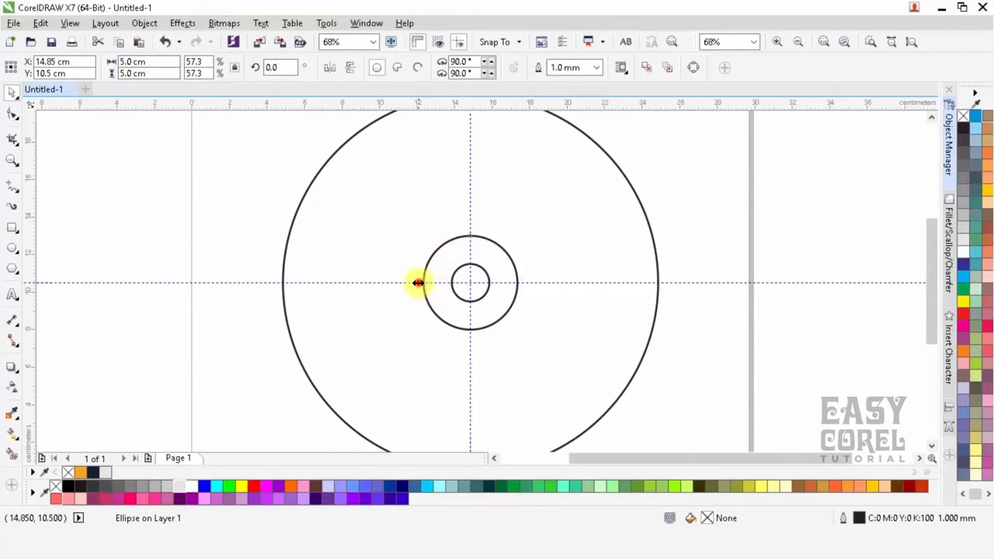
Stretch a copy of the 5 cm circle leftward to the large circle's edge and set its height to 12.5 cm with proportions unlocked.
left_click_drag(418, 283, 279, 283)
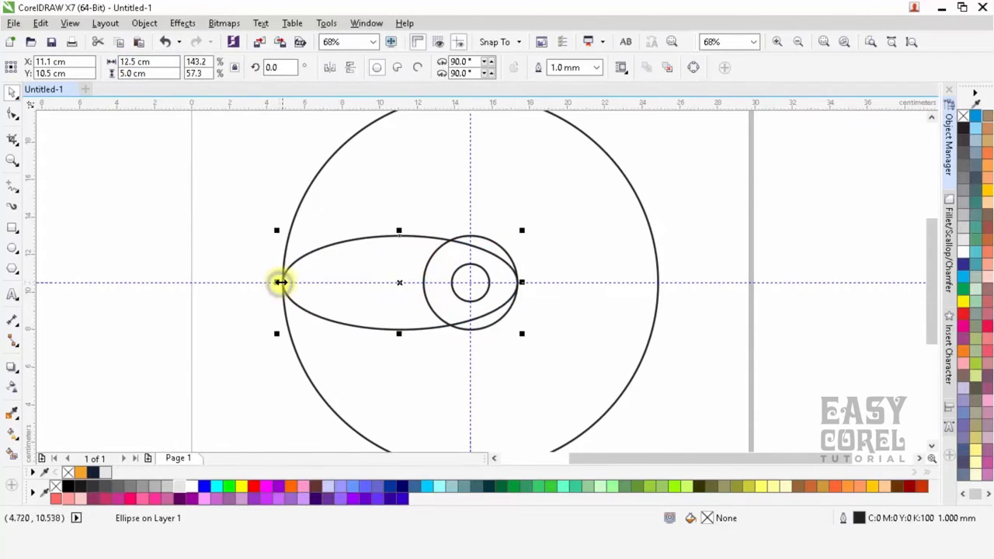
left_click(233, 68)
double_click(129, 74)
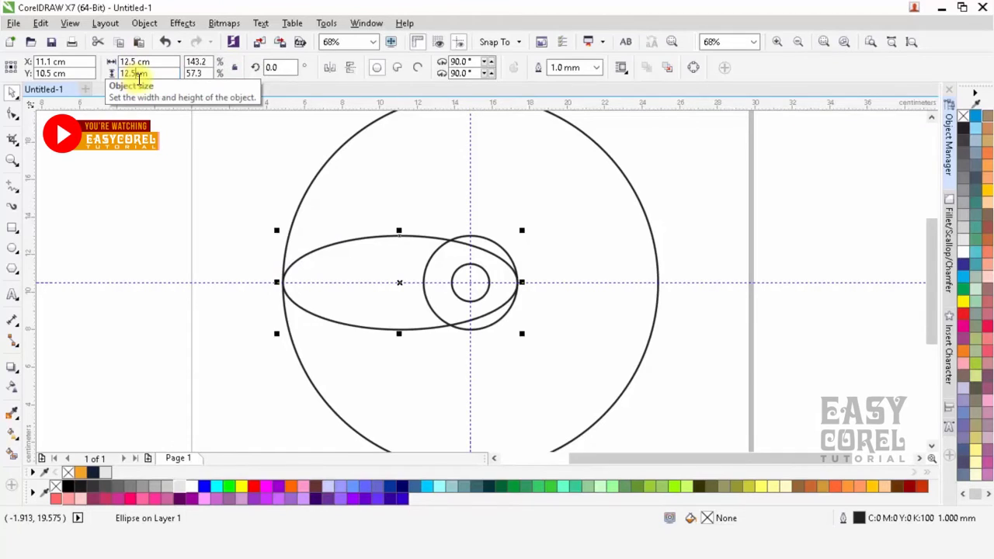
key("Return")
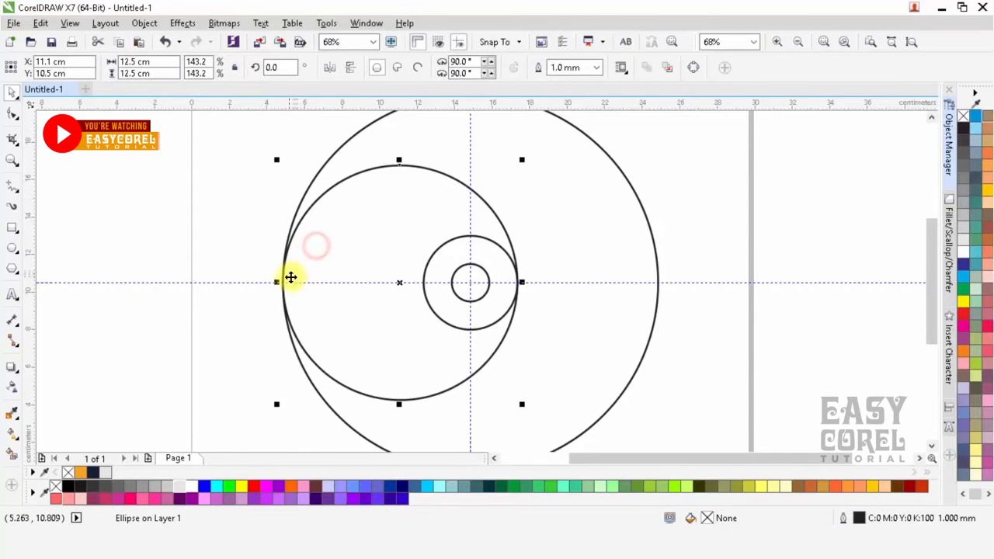
Copy the 12.5 cm circle to the right along the horizontal guideline until it touches the large circle's right edge.
left_click_drag(290, 278, 389, 282)
right_click(388, 282)
left_click(625, 283)
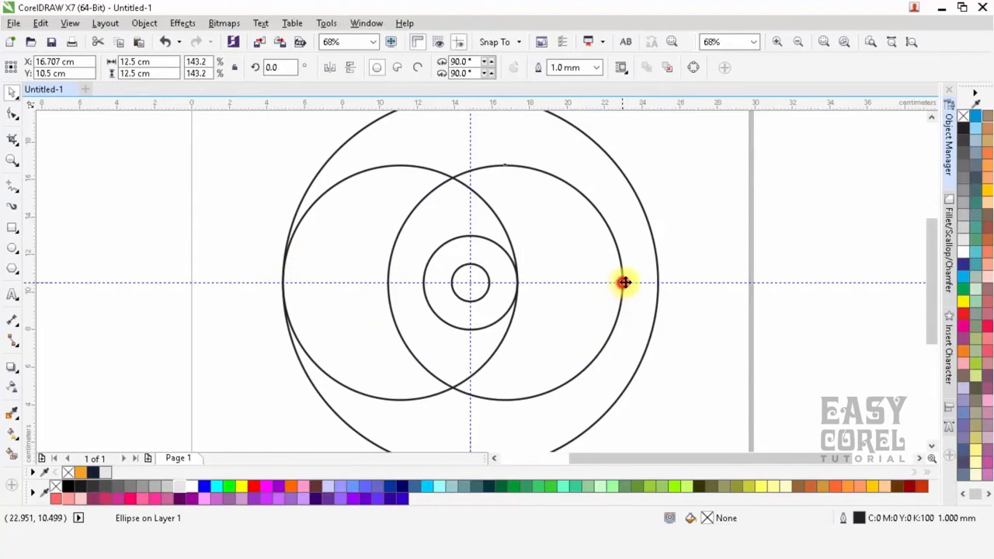
left_click_drag(625, 283, 662, 282)
left_click(695, 255)
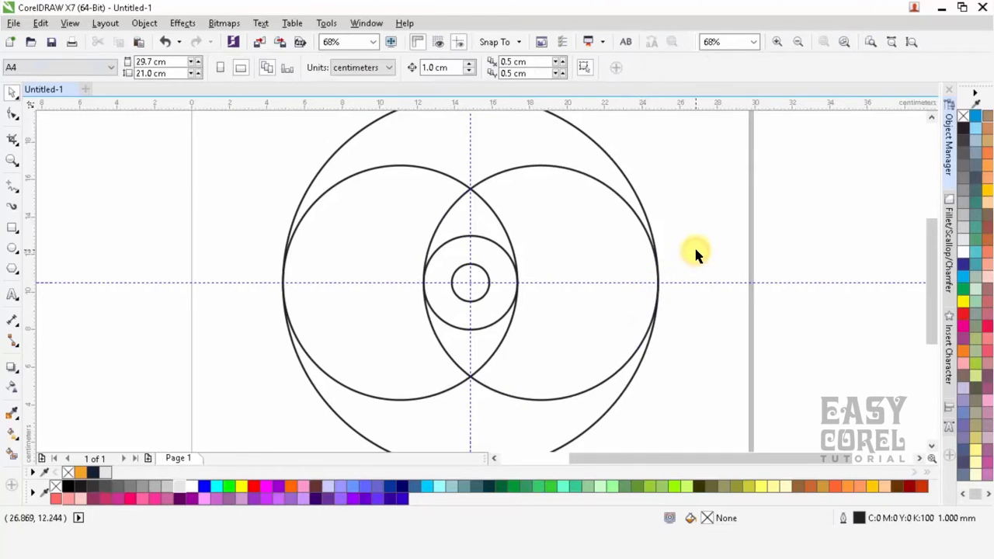
Make an enlarged concentric copy of the 5 cm circle and set its width and height to 8 cm.
left_click(484, 252)
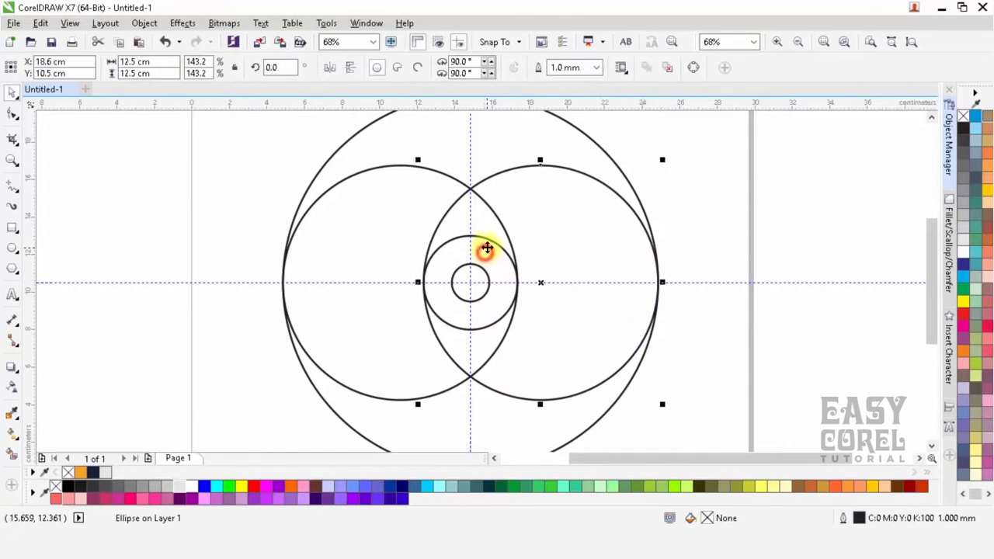
left_click(487, 242)
left_click_drag(524, 230, 540, 212)
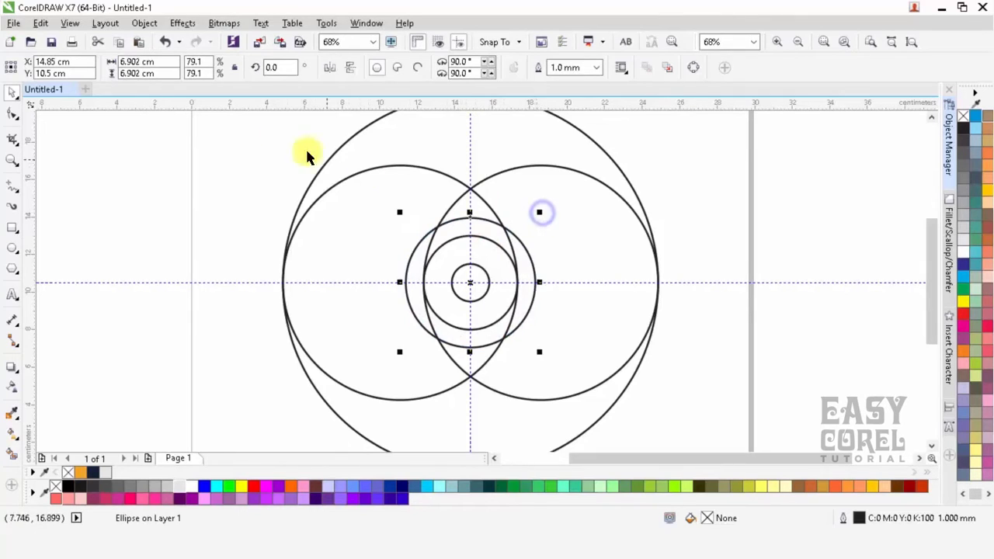
left_click(135, 62)
type("8cm")
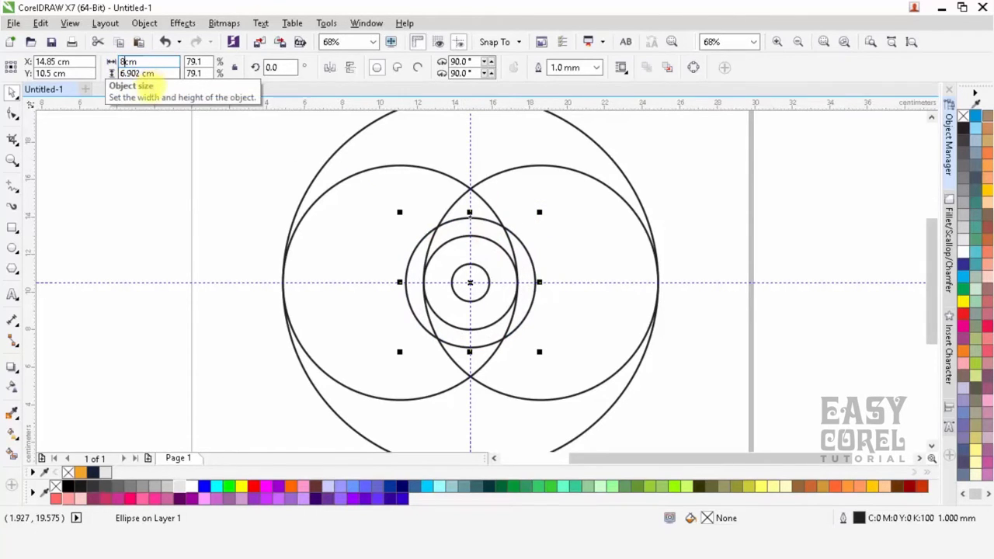
left_click(129, 73)
key("Return")
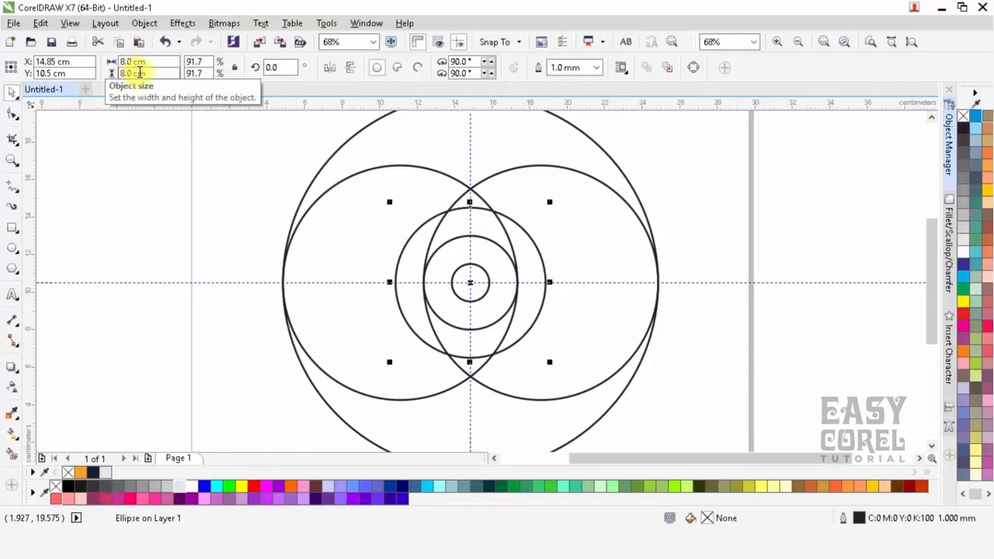
Move the 8 cm circle down the vertical guideline to touch the 2 cm circle and place a copy lower at about Y 2.8 cm.
left_click_drag(482, 206, 473, 355)
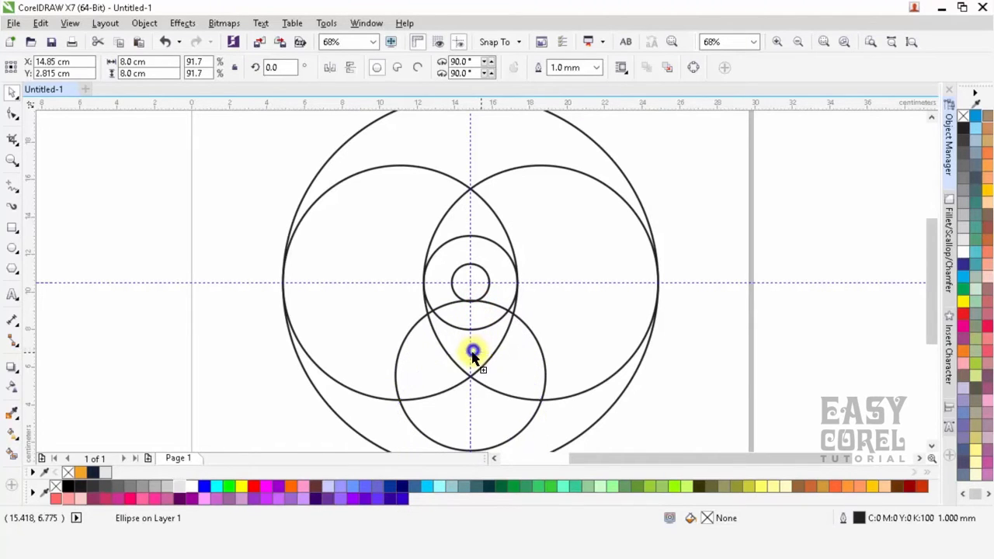
scroll(473, 350, "down", 2)
left_click(572, 295)
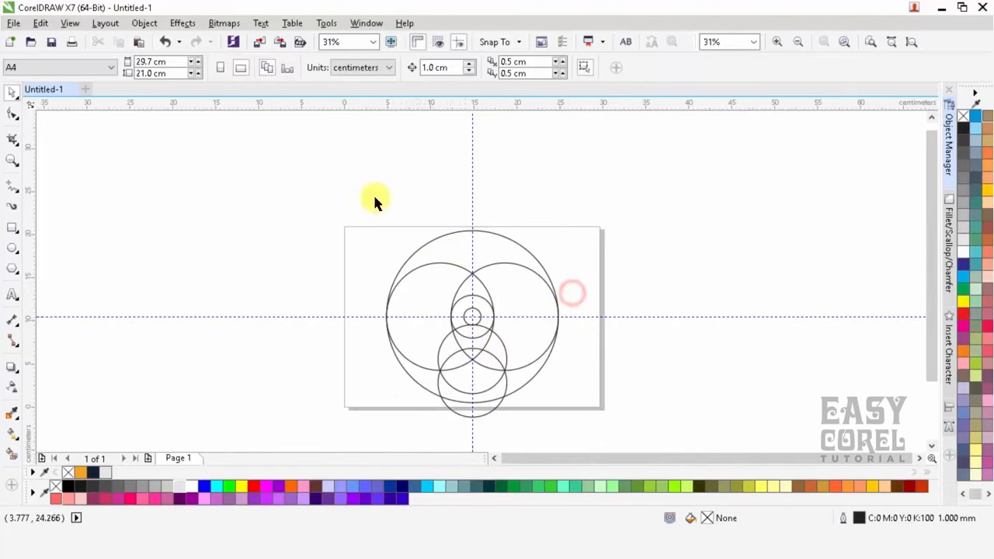
Select all seven circles and place their rotation centre at the intersection of the guidelines.
left_click_drag(345, 175, 597, 440)
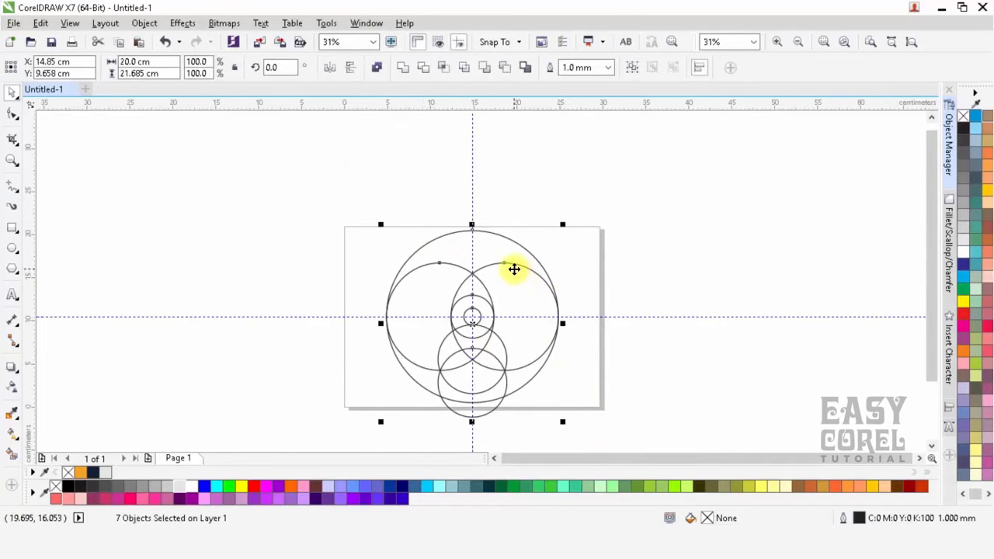
left_click(514, 269)
scroll(481, 329, "up", 2)
mouse_move(464, 316)
left_mouse_down()
mouse_move(463, 301)
mouse_move(465, 311)
left_mouse_up()
key("ctrl+z")
left_click(477, 303)
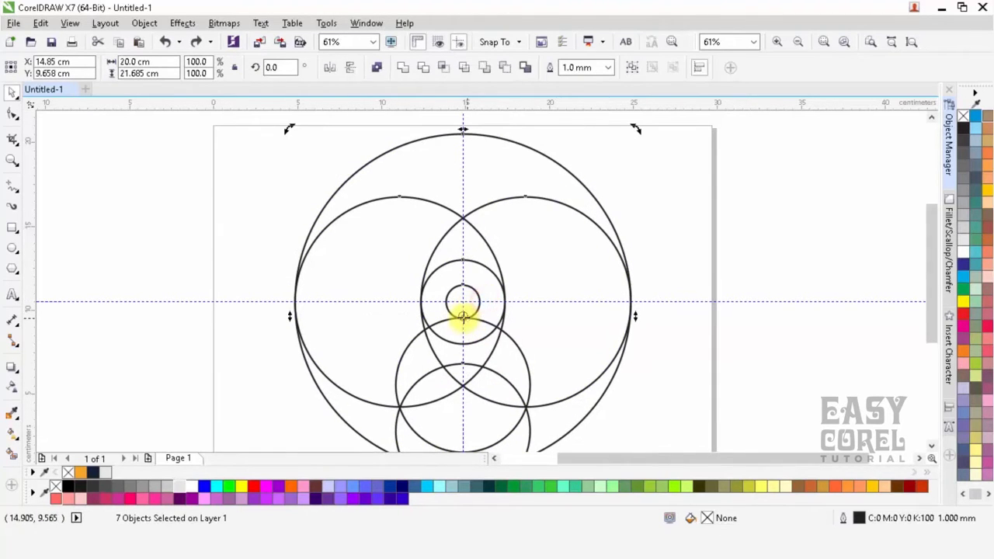
scroll(466, 305, "up", 3)
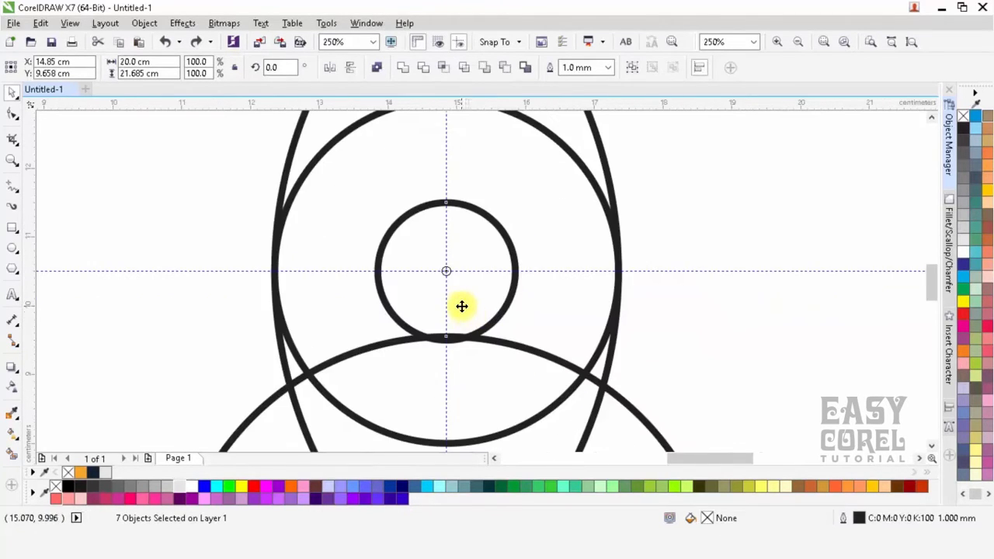
Rotate the selected circles 45 degrees clockwise about the guideline intersection and deselect them.
scroll(462, 306, "down", 3)
scroll(524, 251, "down", 2)
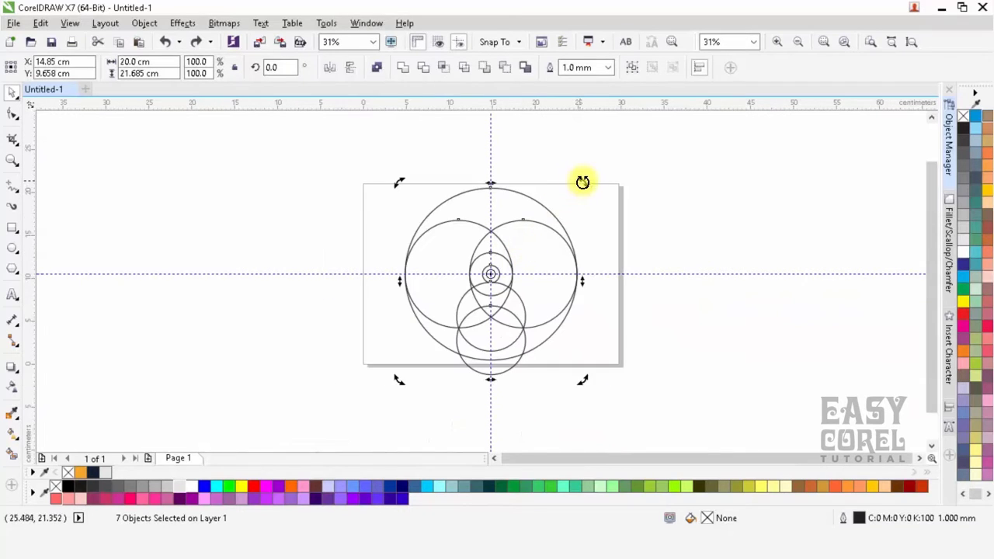
left_click_drag(582, 182, 604, 261)
left_click(611, 231)
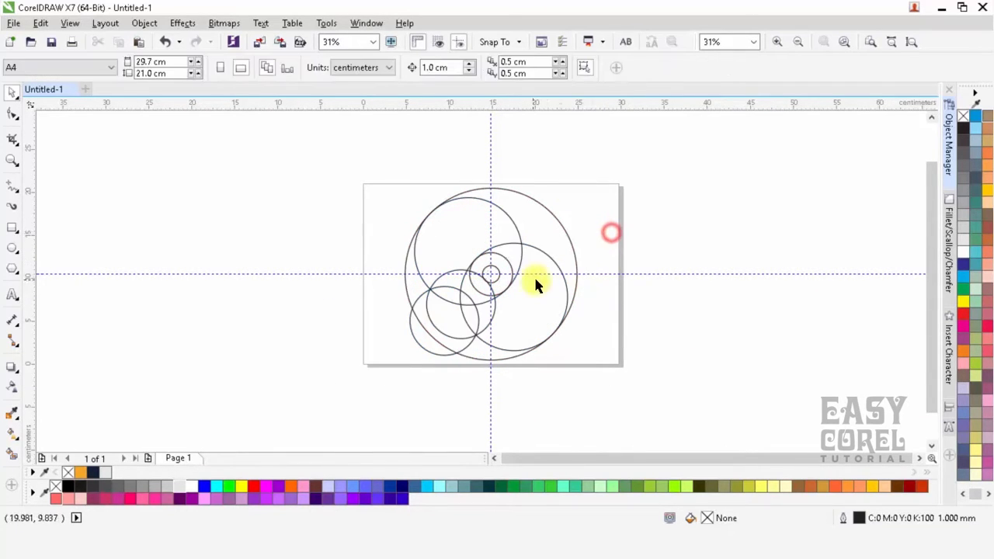
Copy the inner 8 cm circle and align the copy with the large circle's vertical centre line and bottom edge.
scroll(490, 315, "up", 1)
scroll(490, 315, "up", 2)
left_click(493, 308)
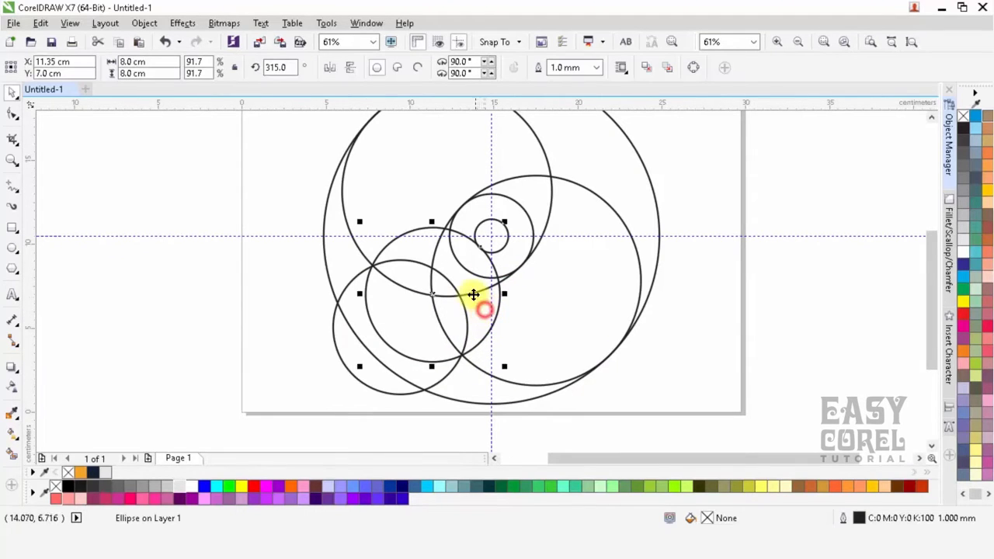
left_click_drag(450, 275, 568, 315)
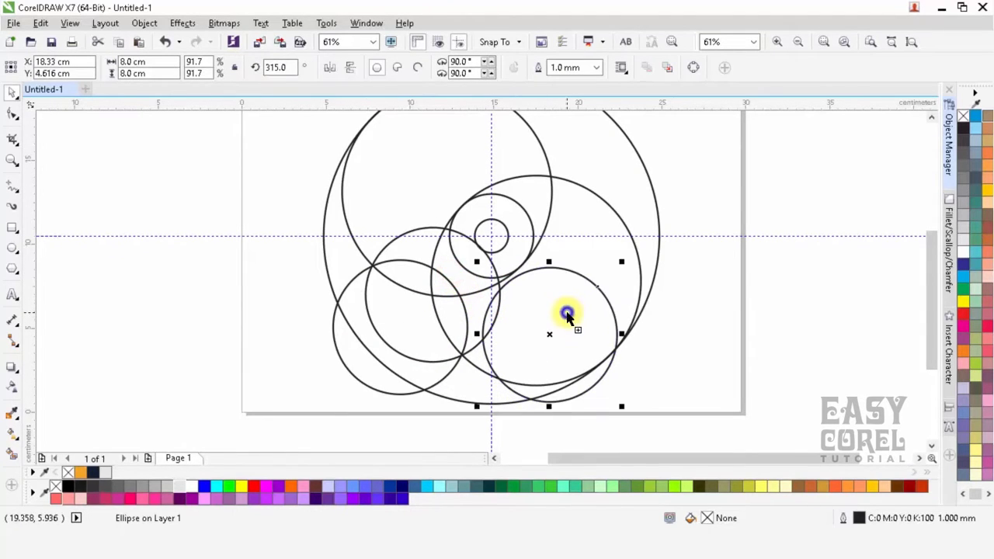
left_click(473, 395, "shift")
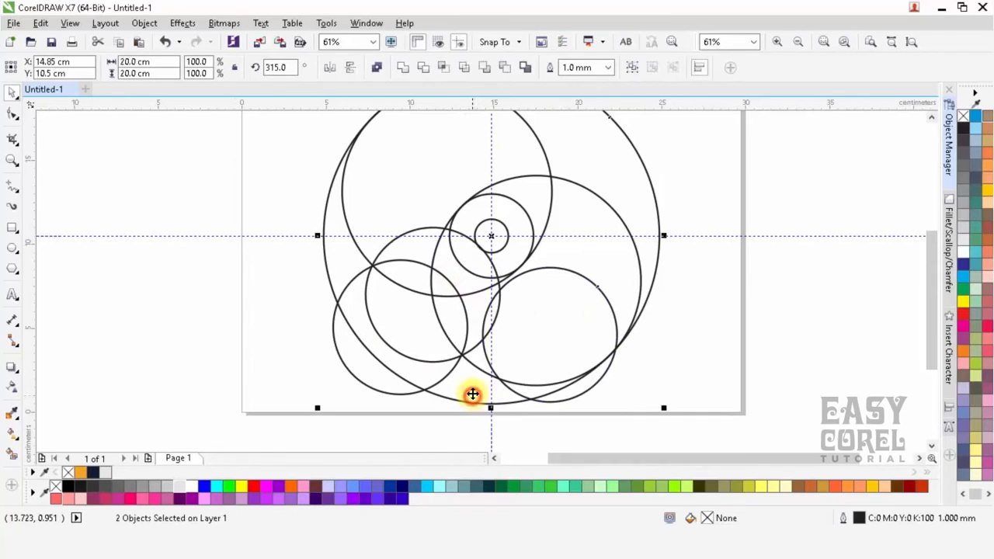
key("c")
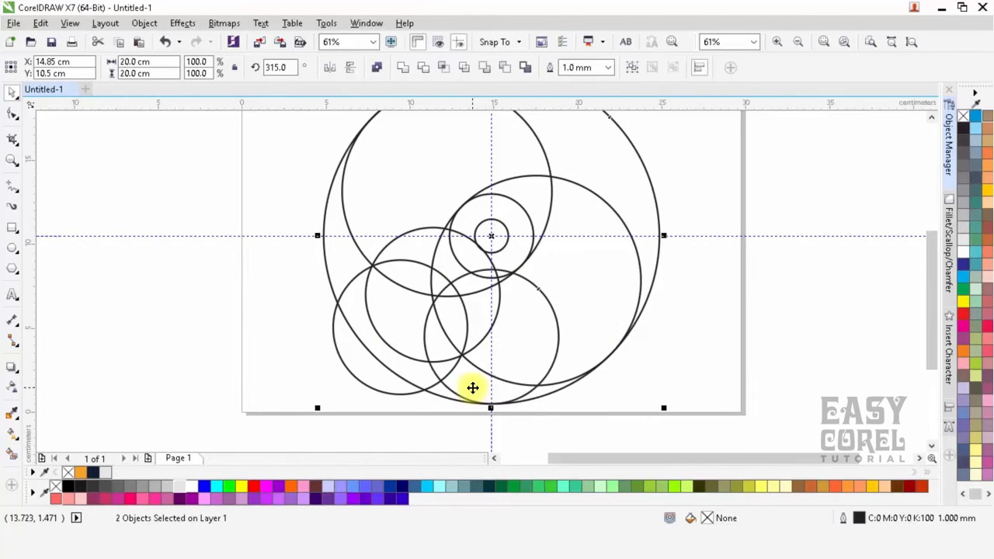
left_click(590, 404)
Lower the copied circle's top to the bottom of the 5 cm circle and set its width to 7.5 cm.
left_click(542, 346)
scroll(488, 269, "up", 5)
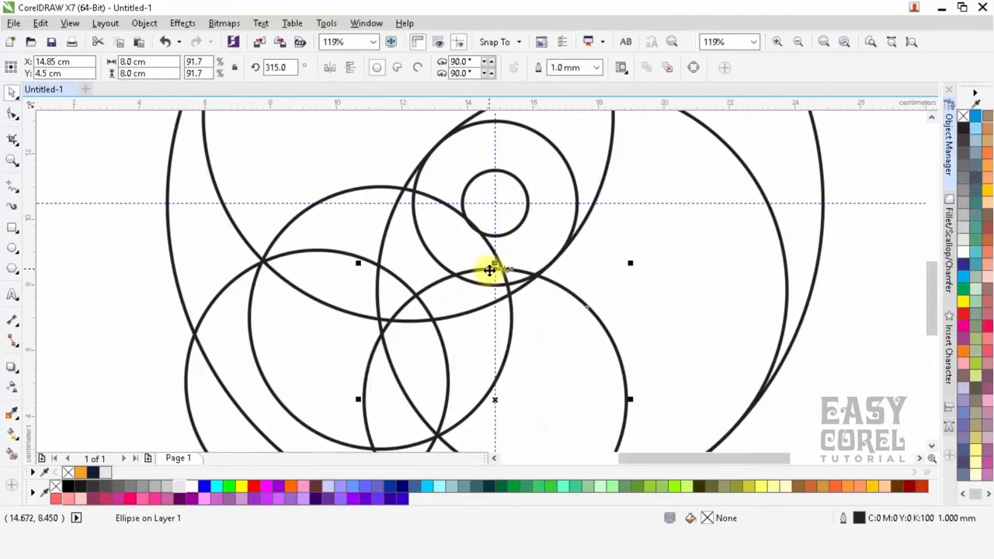
left_click_drag(497, 262, 494, 288)
scroll(494, 288, "down", 6)
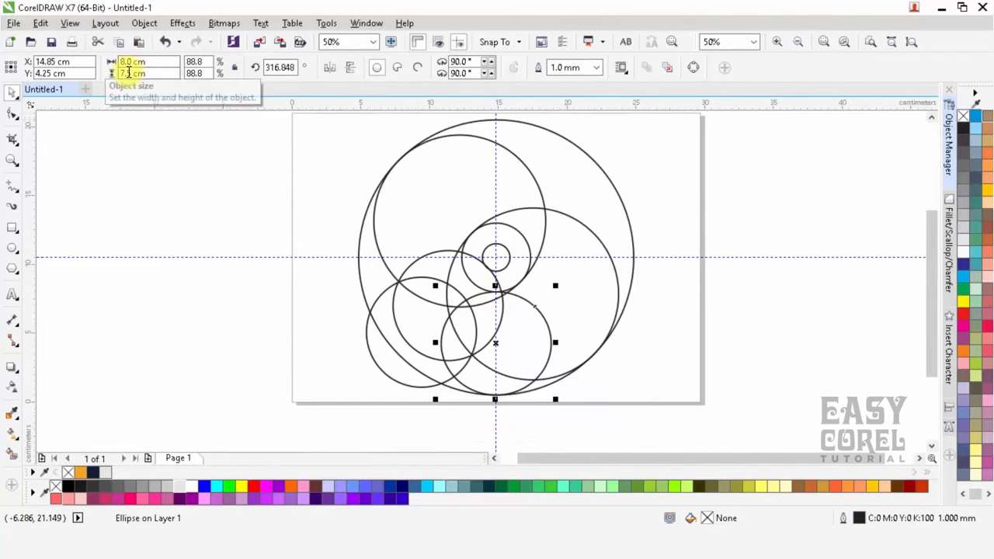
double_click(129, 62)
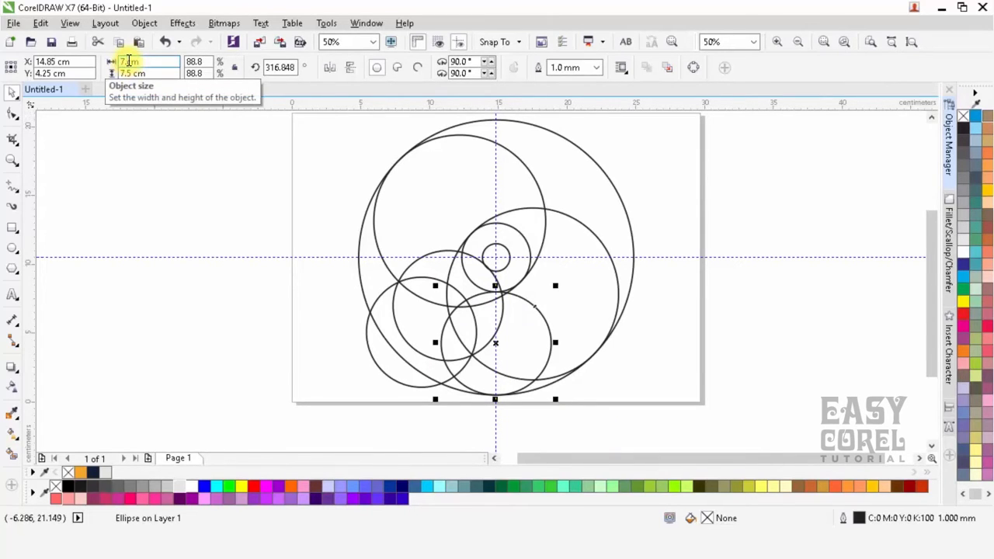
key("Return")
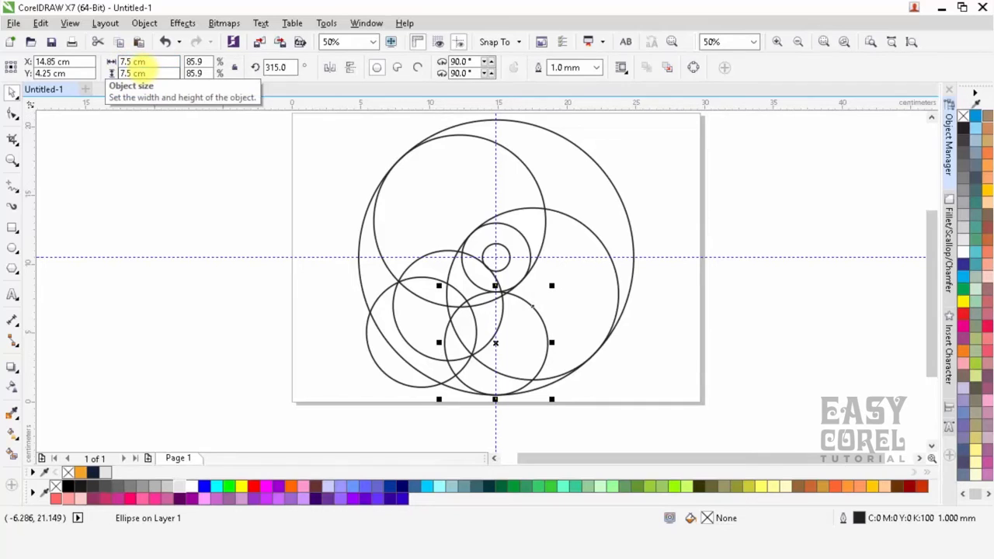
Copy the 7.5 cm circle and align the copy with the large circle's horizontal centre line and left edge.
left_click_drag(520, 345, 512, 314)
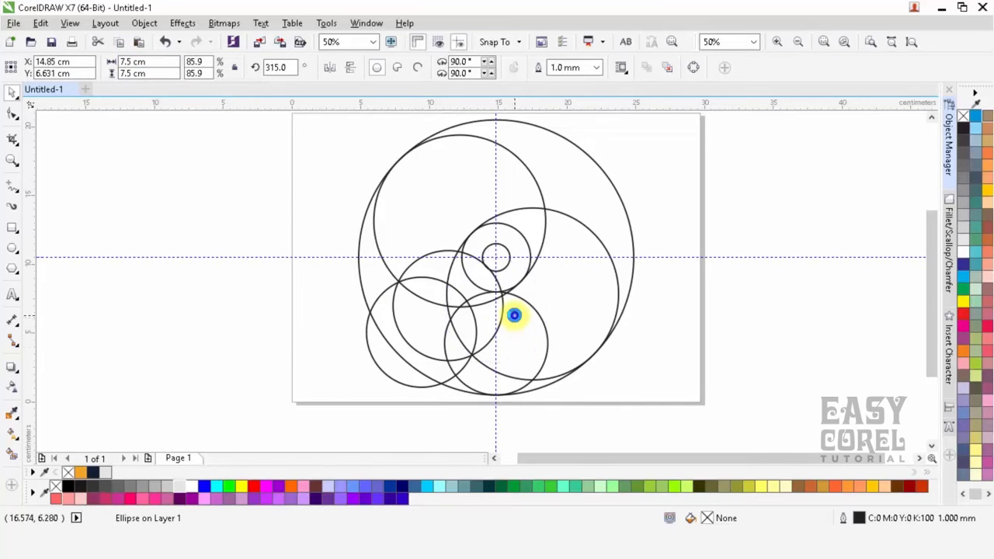
left_click(584, 189, "shift")
key("e")
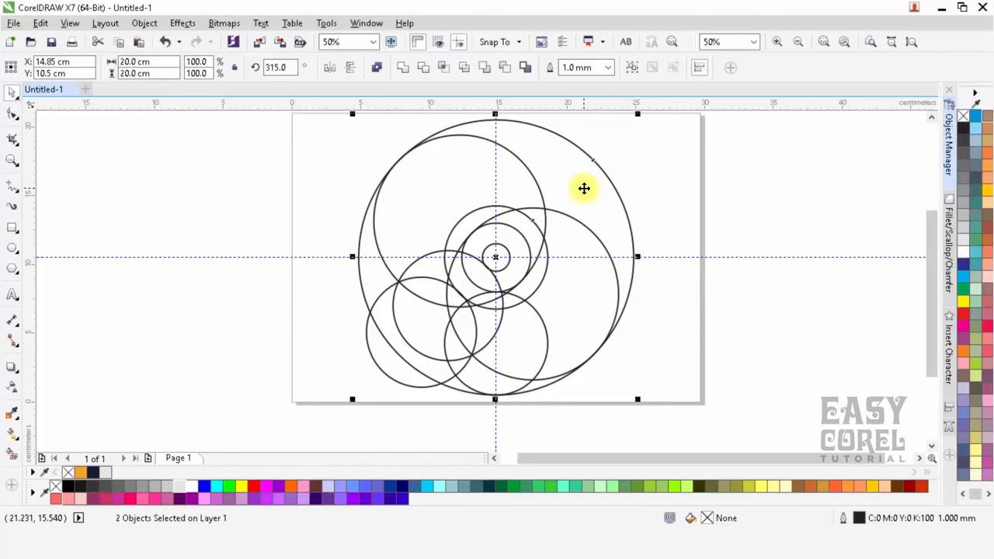
key("l")
left_click(660, 191)
scroll(656, 195, "down", 1)
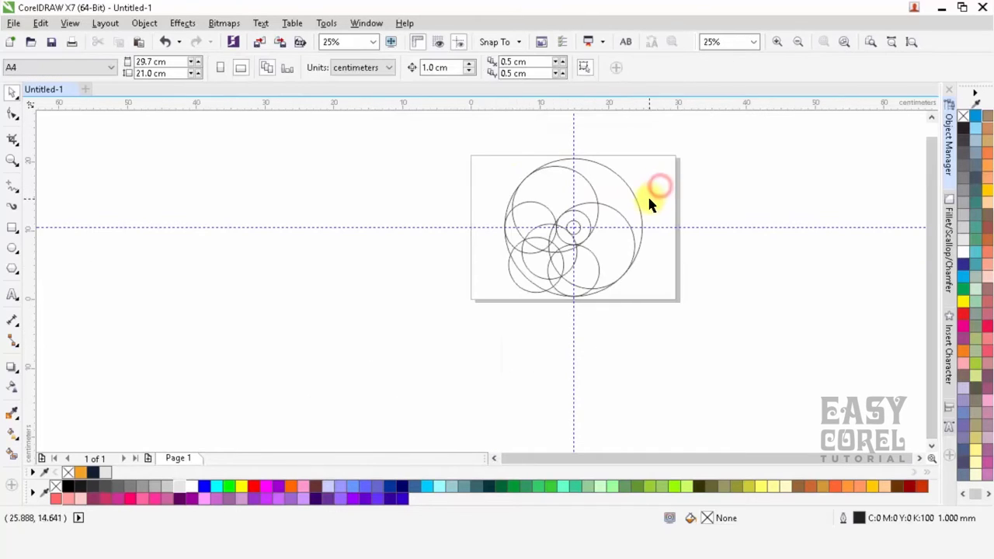
left_click_drag(477, 145, 710, 357)
key("shift+F2")
key("Escape")
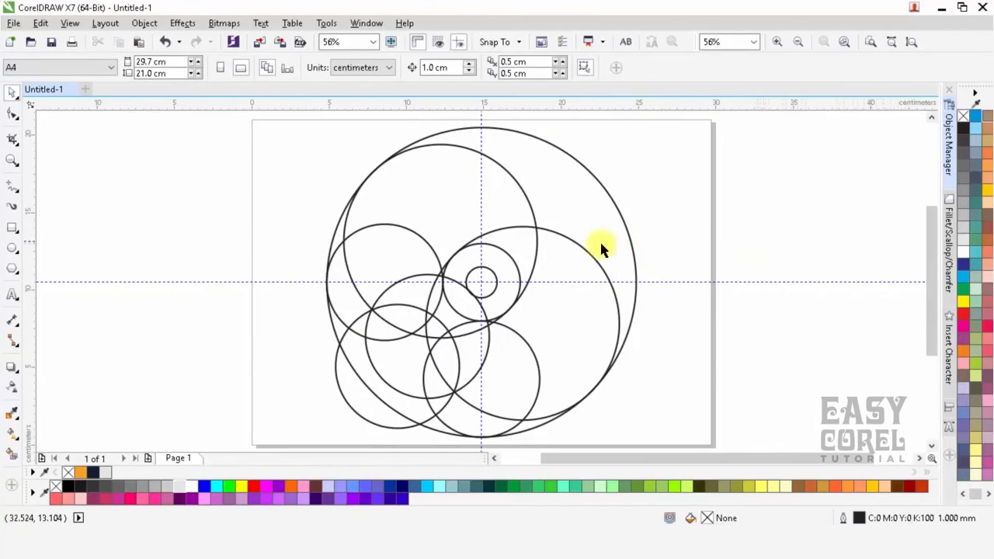
Smart-fill the regions around the right, top and upper left of the large circle in orange #F5A627 with no outline.
left_click(12, 453)
left_click(577, 375)
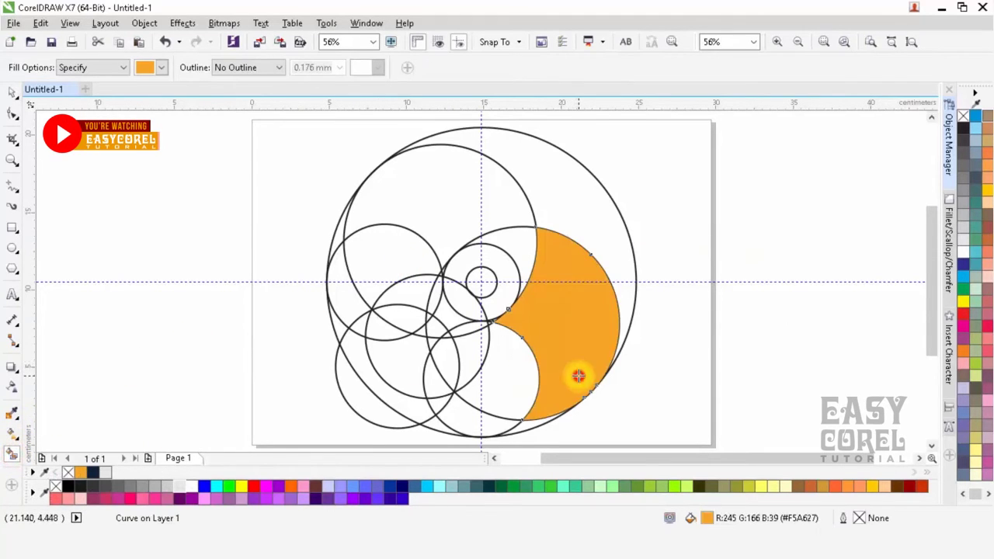
left_click(606, 247)
left_click(395, 186)
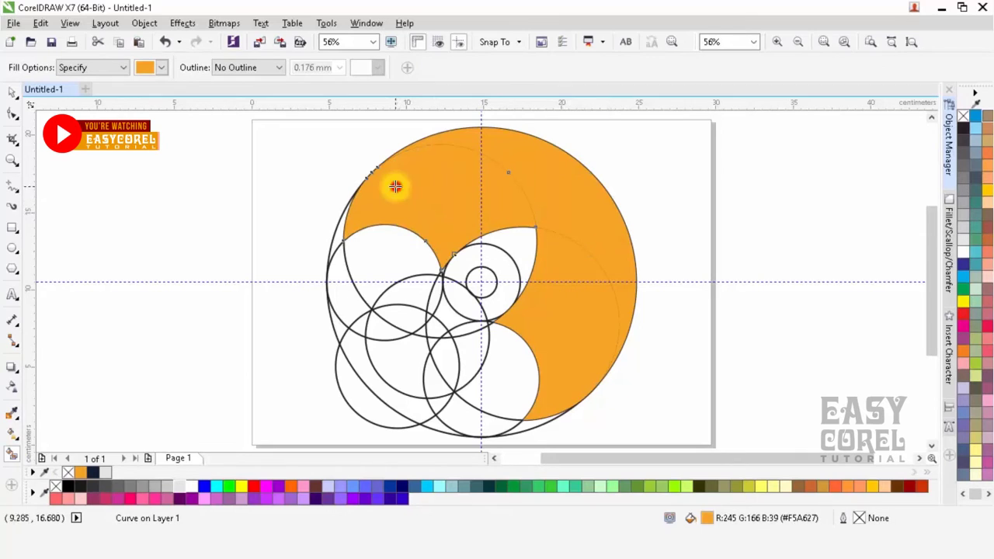
left_click(372, 261)
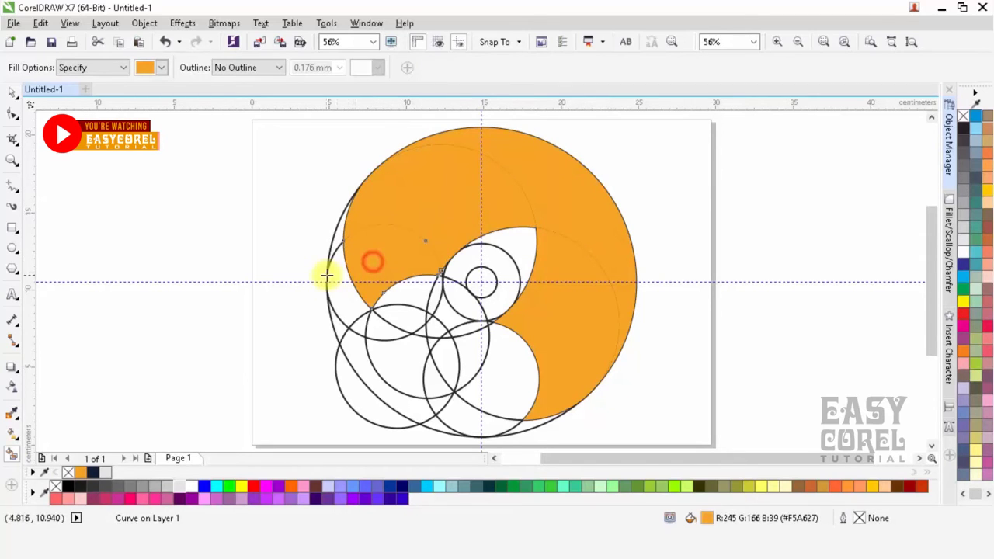
left_click(340, 269)
left_click(338, 240)
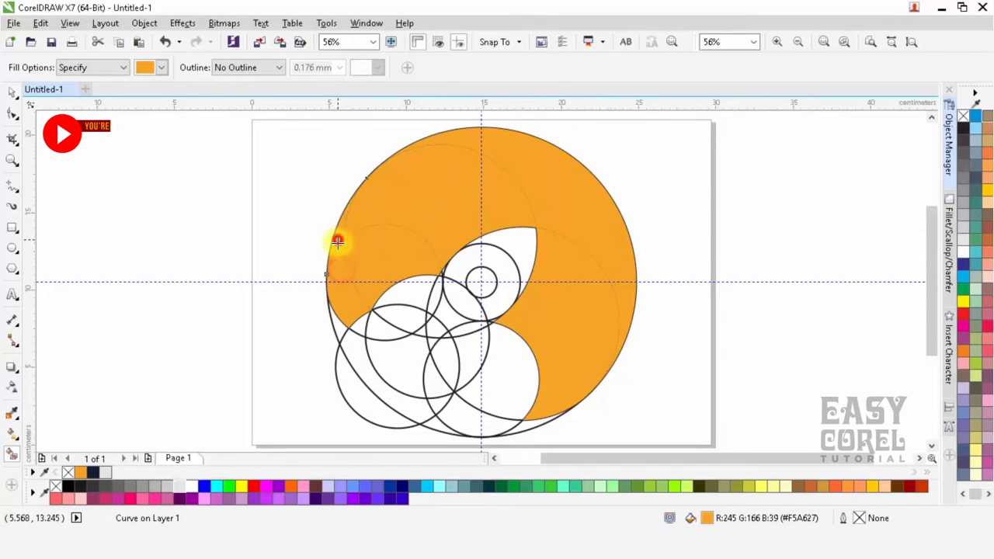
Smart-fill the remaining lower regions of the left 7.5 cm circle in orange, leaving the fin-shaped area above them empty.
left_click(357, 329)
left_click(408, 325)
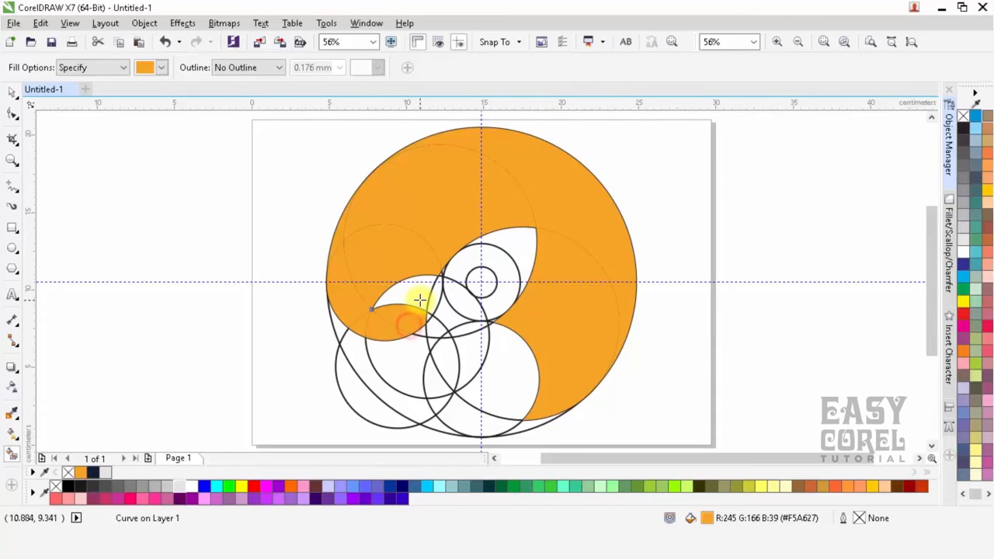
scroll(423, 307, "up", 3)
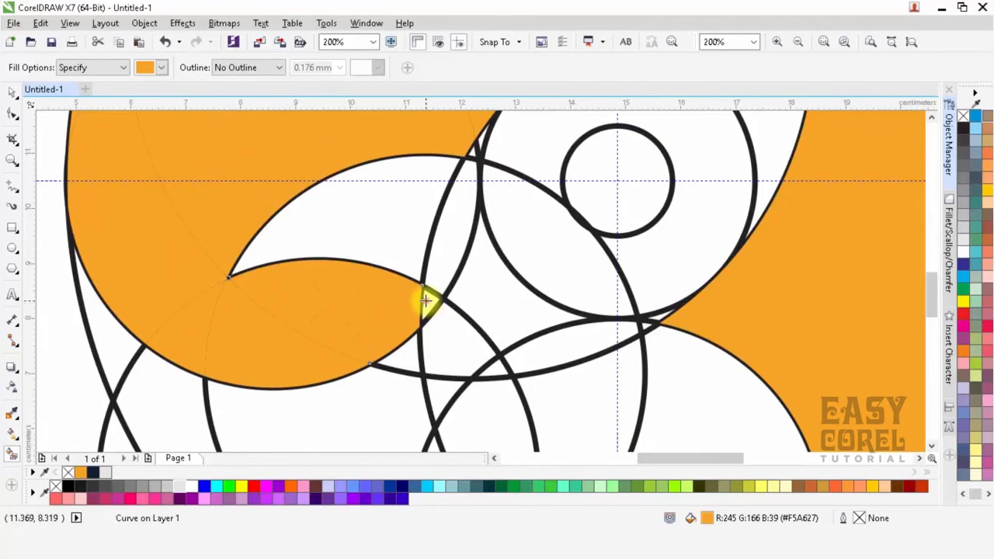
Smart-fill the lens where the bottom 7.5 cm circle overlaps the lower-left circle in orange, including its small corner piece.
scroll(427, 309, "down", 2)
scroll(464, 334, "up", 2)
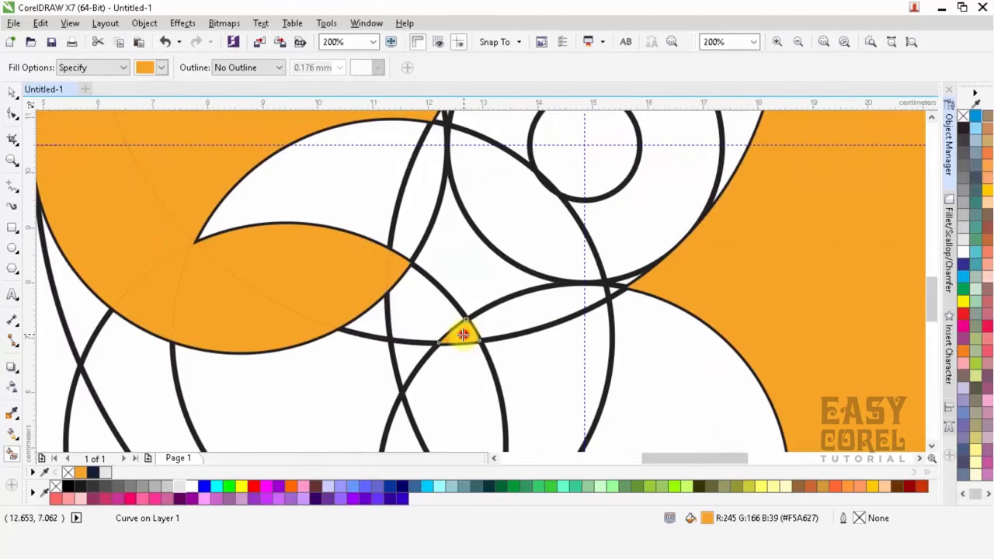
scroll(464, 334, "down", 2)
left_click(459, 365)
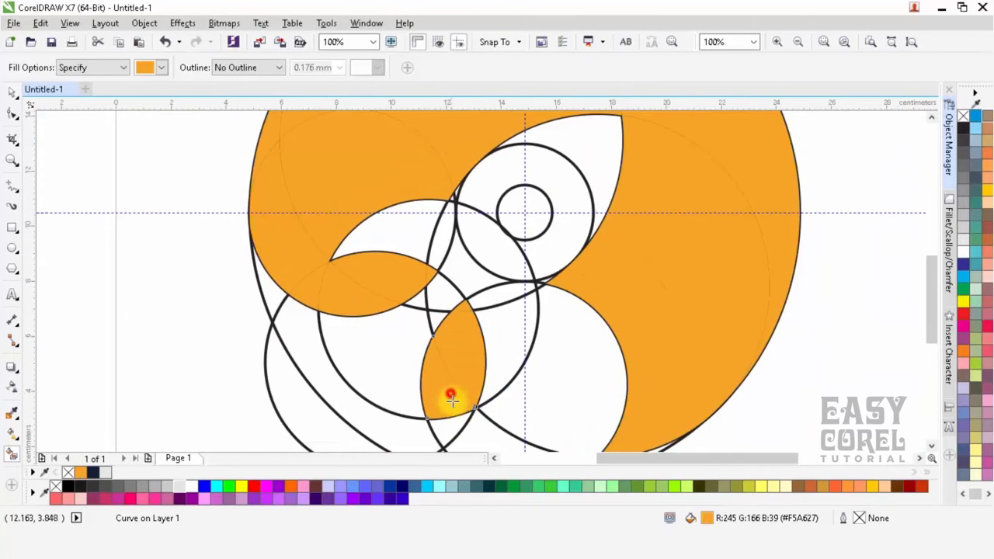
scroll(452, 400, "down", 2)
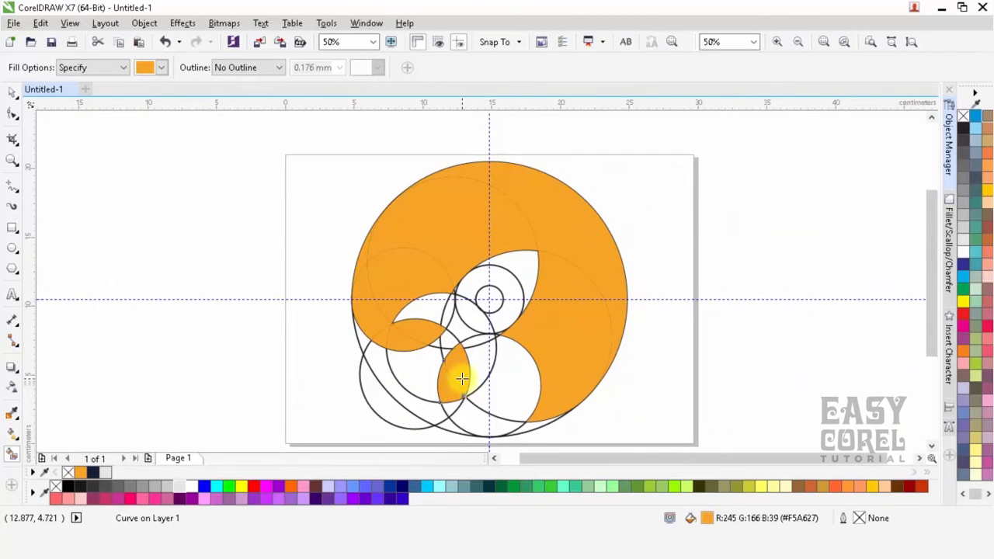
scroll(462, 378, "up", 4)
scroll(515, 364, "down", 4)
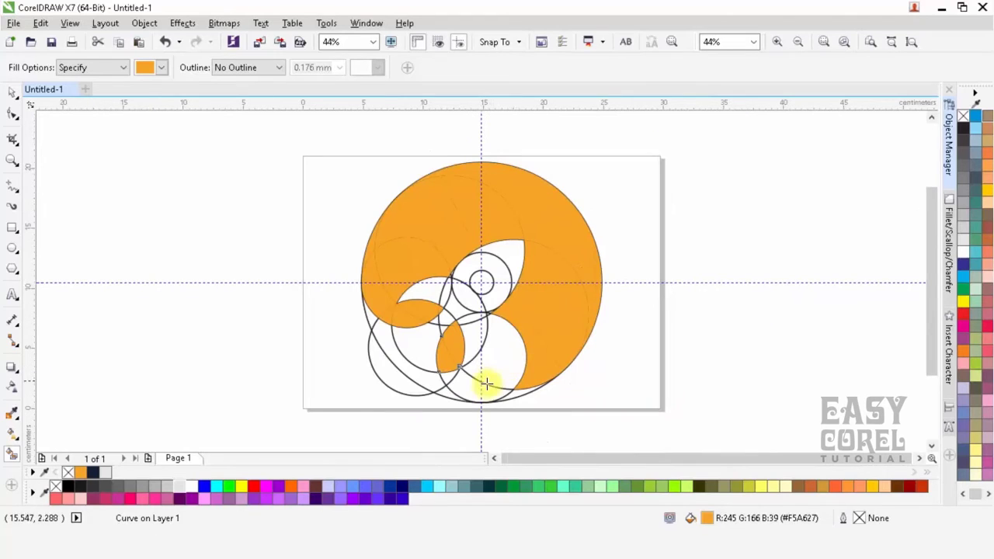
Smart-fill the bottom circle's lower and right regions, the adjoining edge sliver and the innermost 2 cm circle in orange.
left_click(911, 41)
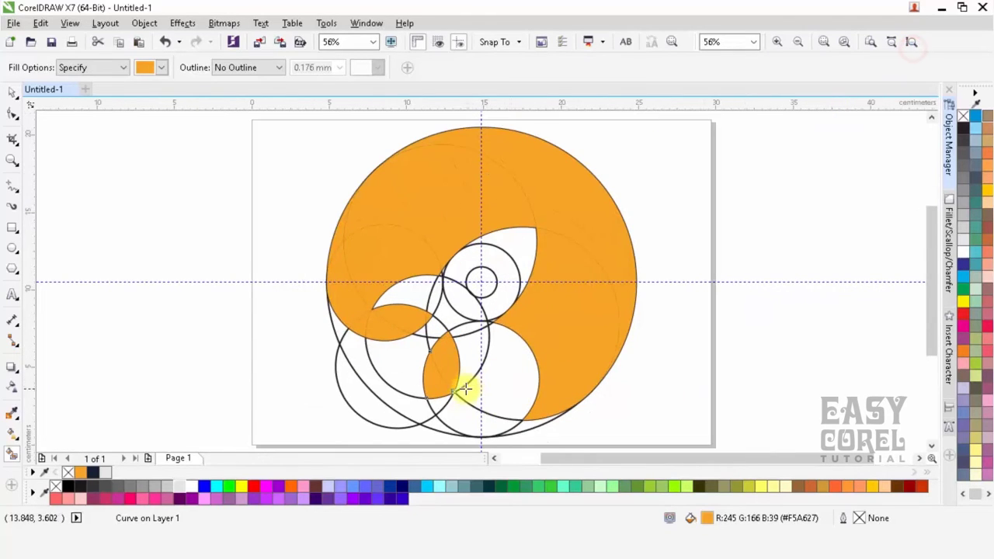
left_click(458, 416)
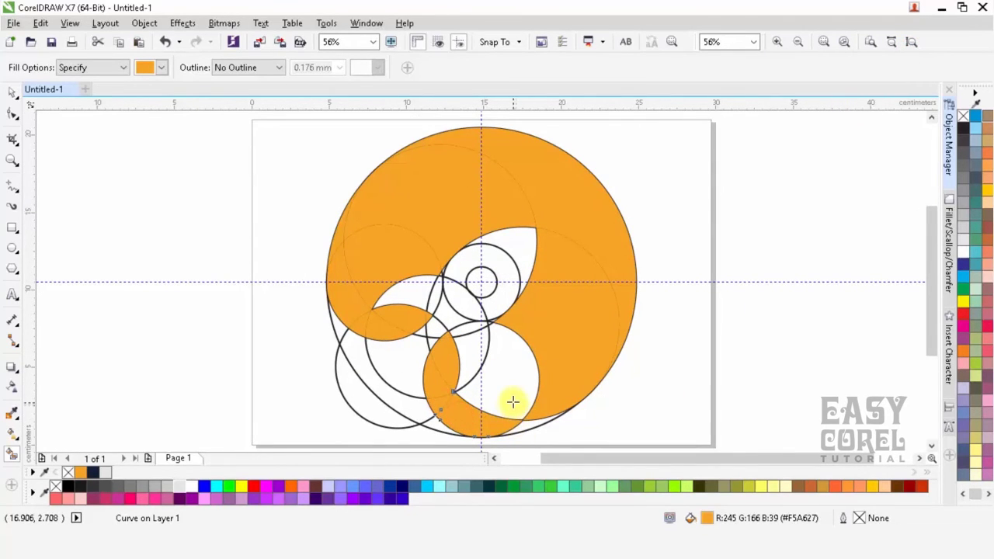
left_click(515, 397)
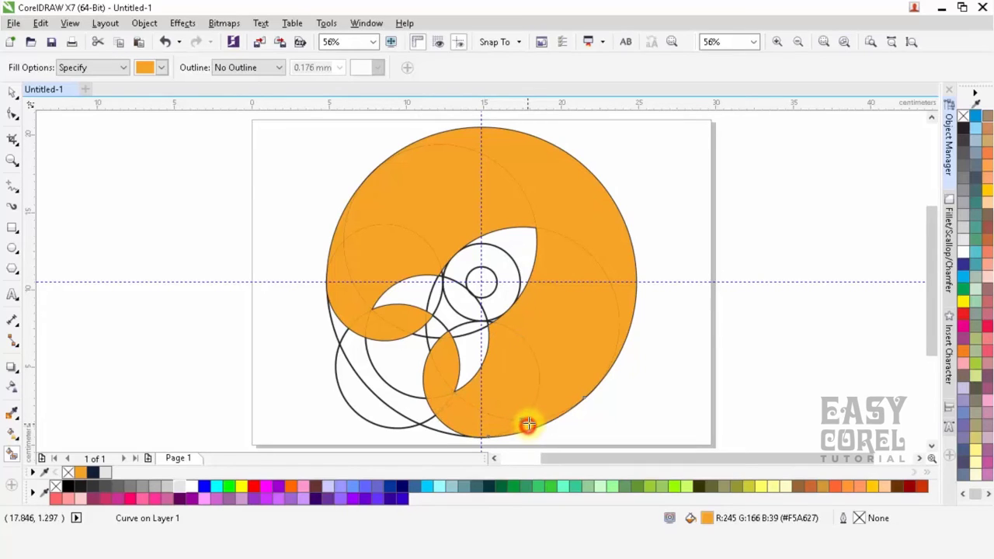
left_click(477, 276)
key("space")
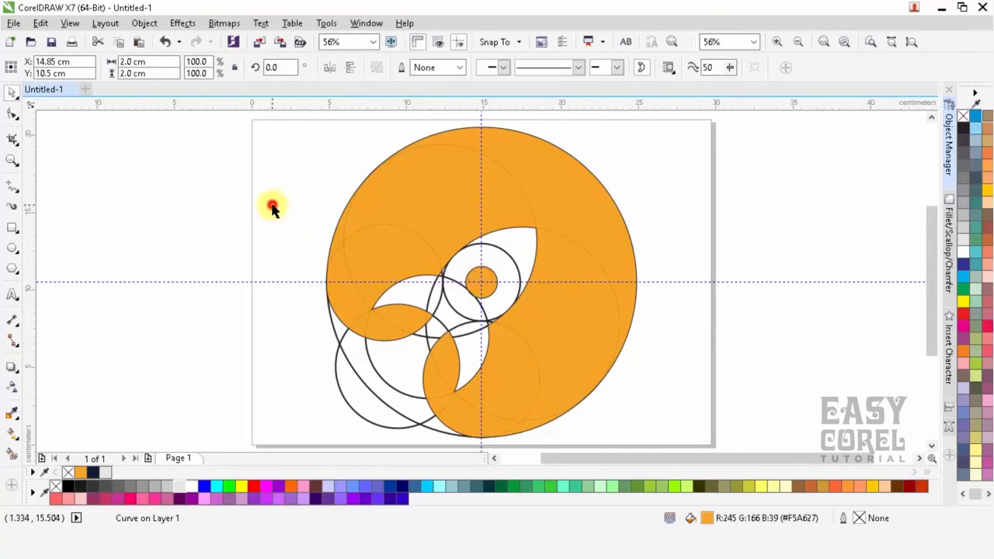
Deselect the filled shapes and hide the guidelines.
left_click(271, 206)
left_click(464, 42)
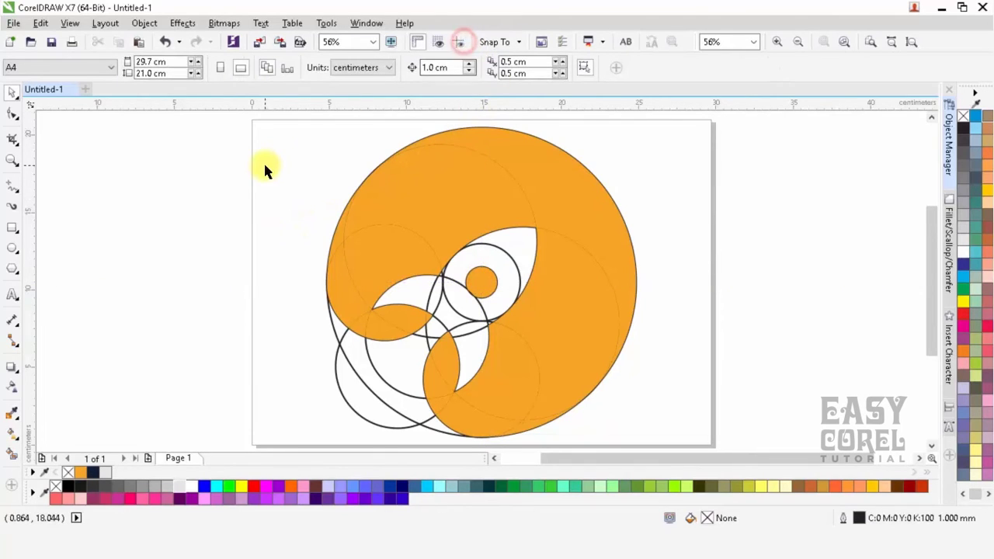
left_click(265, 165)
left_click(41, 23)
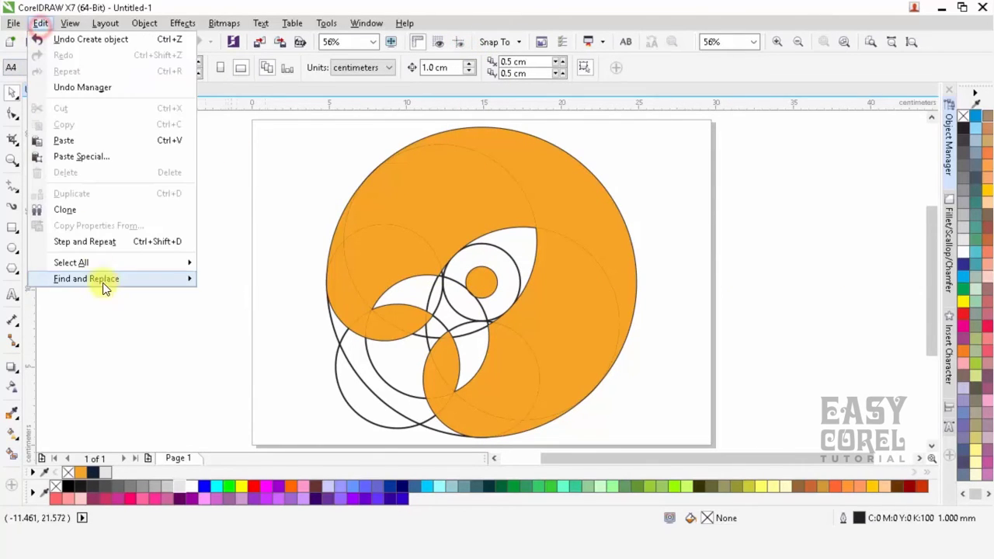
left_click(100, 262)
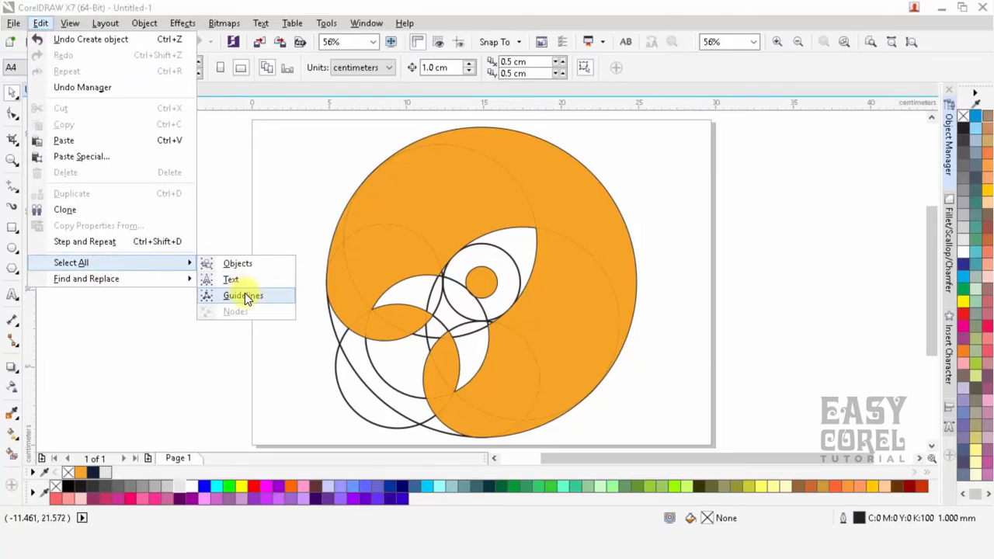
left_click(122, 285)
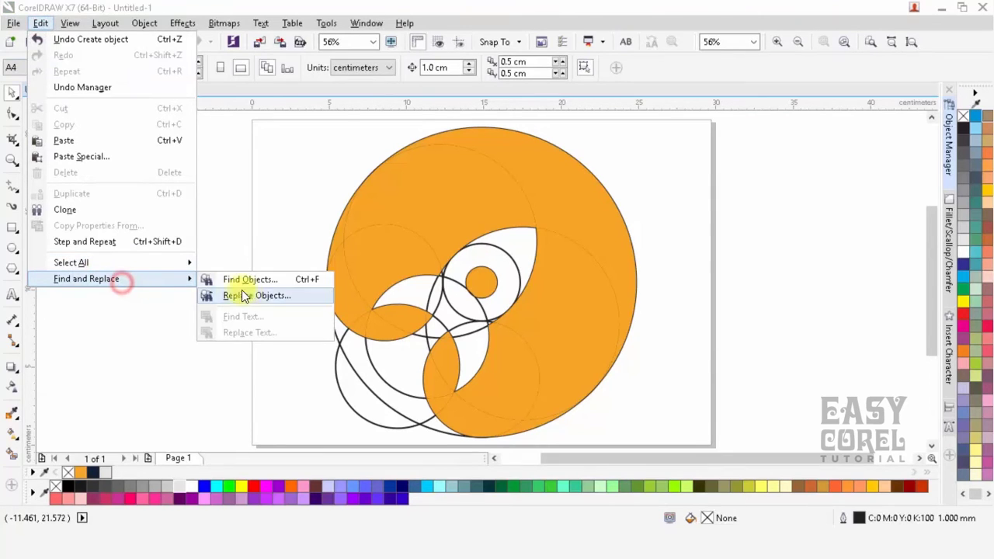
left_click(246, 216)
Run a new object search by outline properties, limited to the black outline color C:0 M:0 Y:0 K:100.
left_click(40, 22)
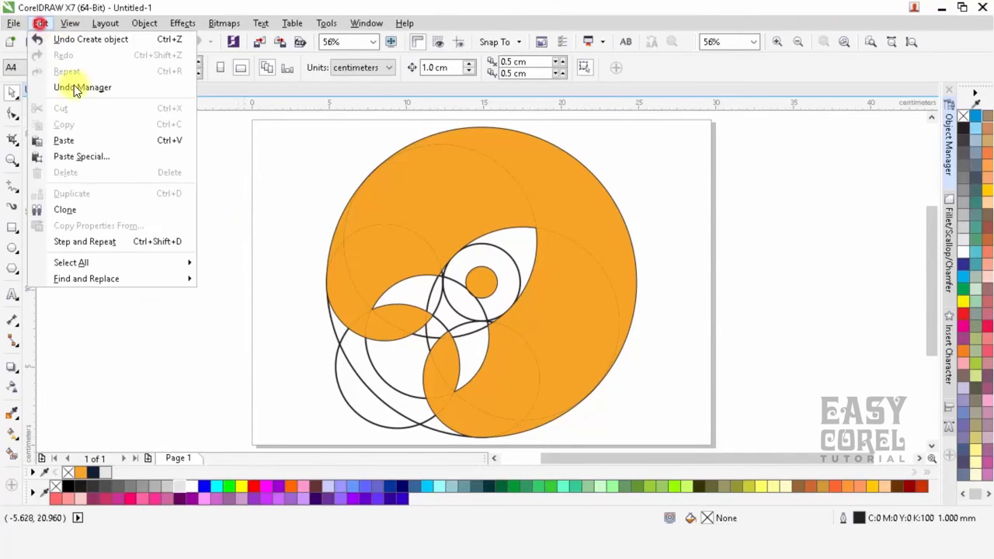
left_click(105, 278)
left_click(237, 281)
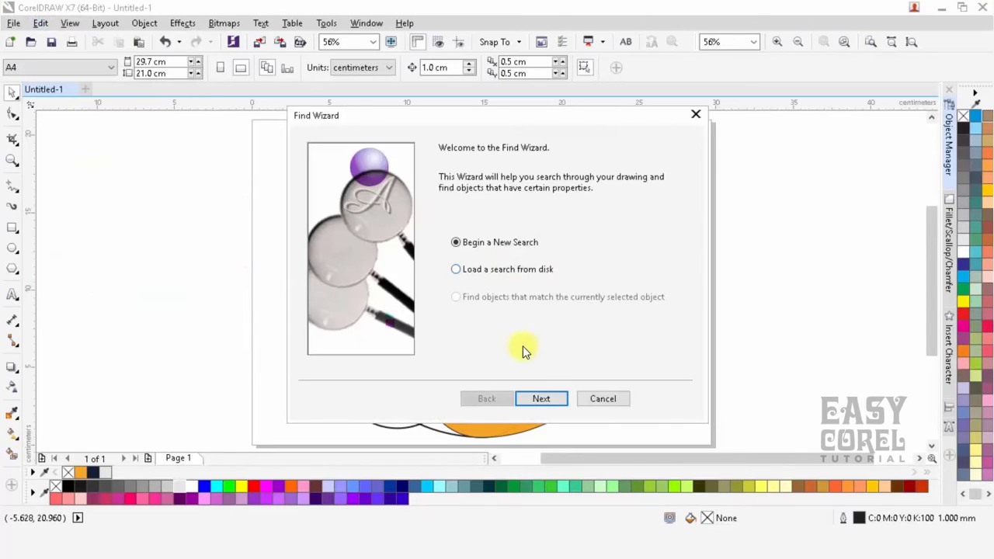
left_click(544, 399)
left_click(542, 176)
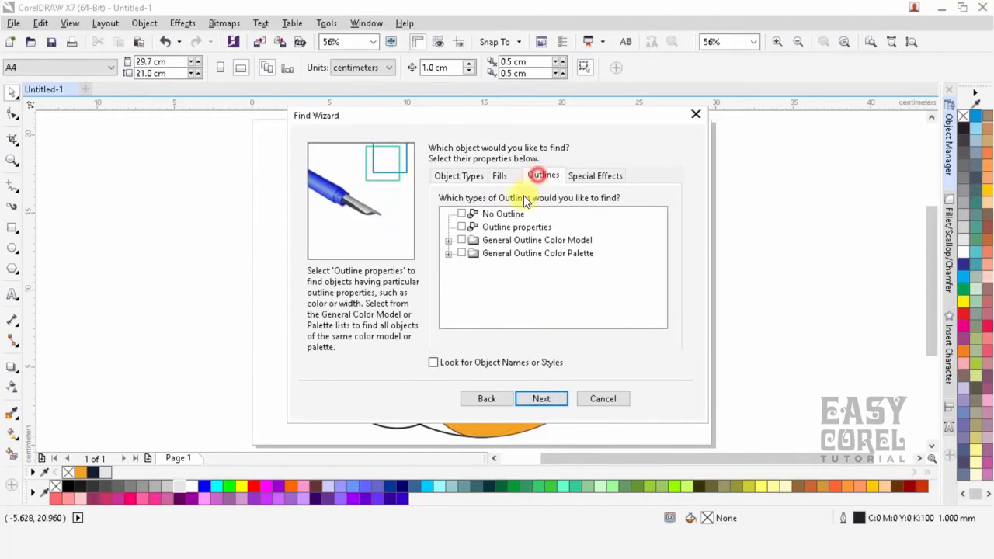
left_click(464, 227)
left_click(541, 399)
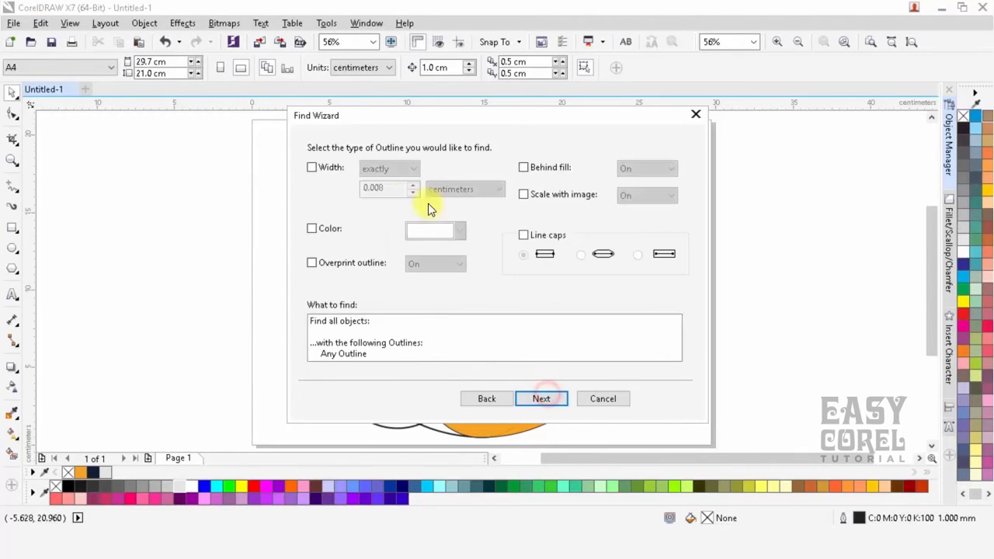
left_click(312, 229)
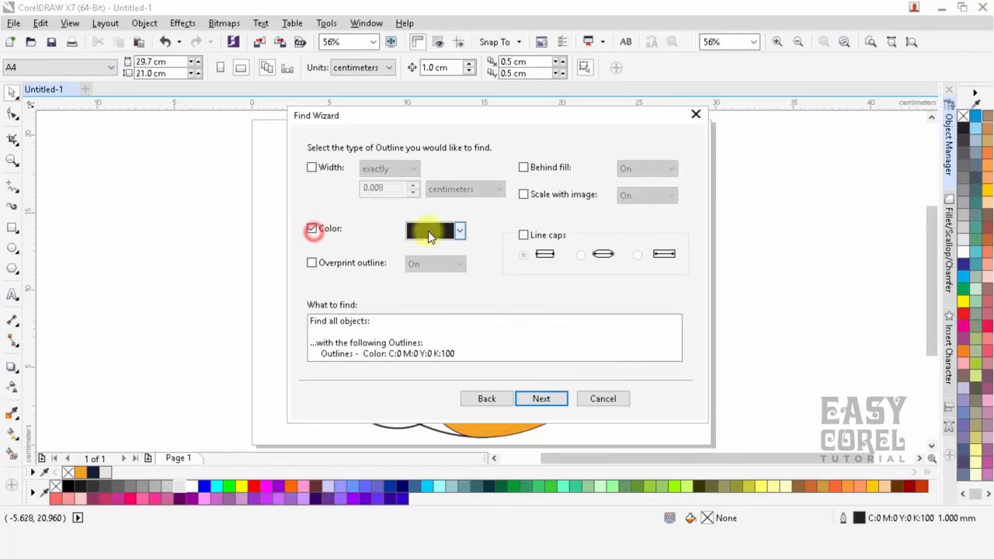
left_click(536, 400)
left_click(544, 400)
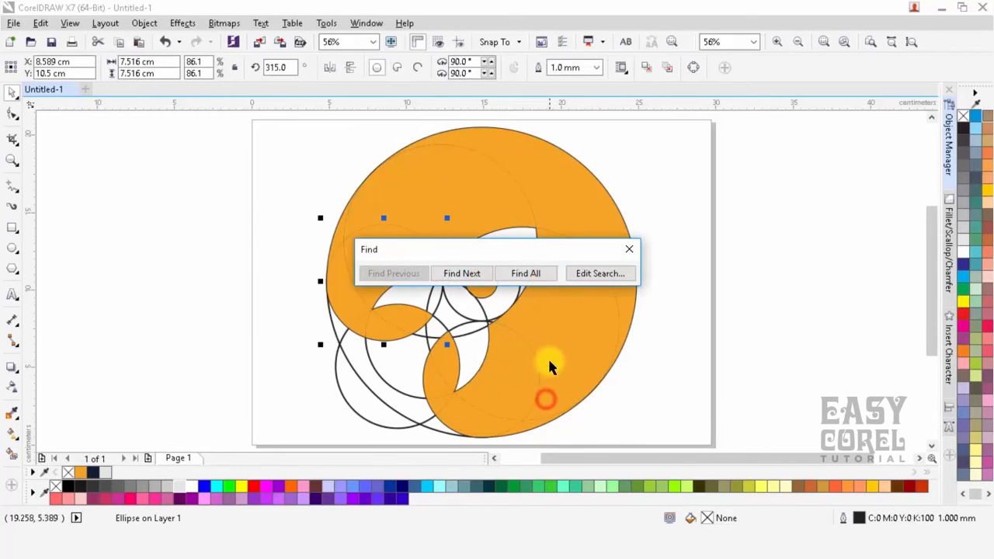
Select all the black-outlined circles found by the search, delete them and close the search.
left_click(528, 274)
left_click(825, 42)
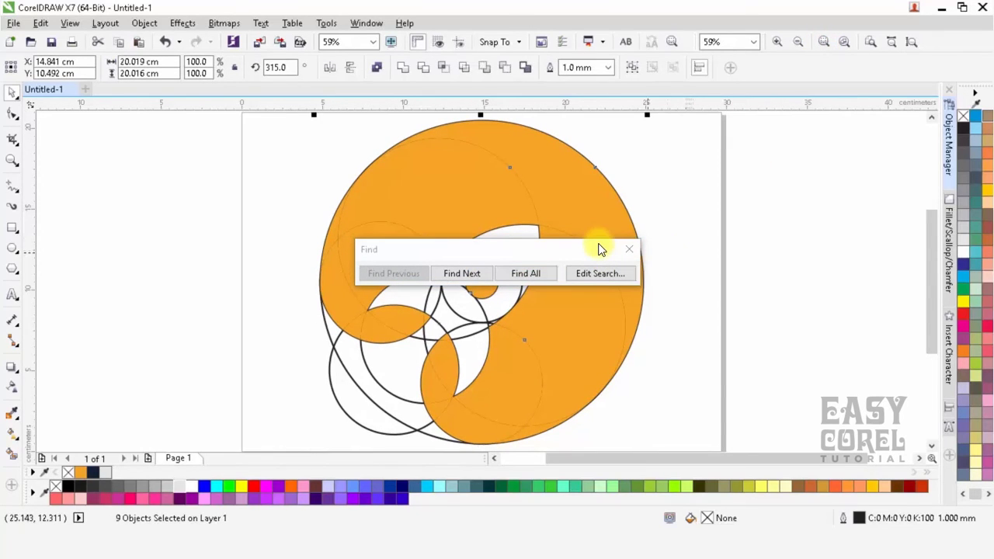
key("Delete")
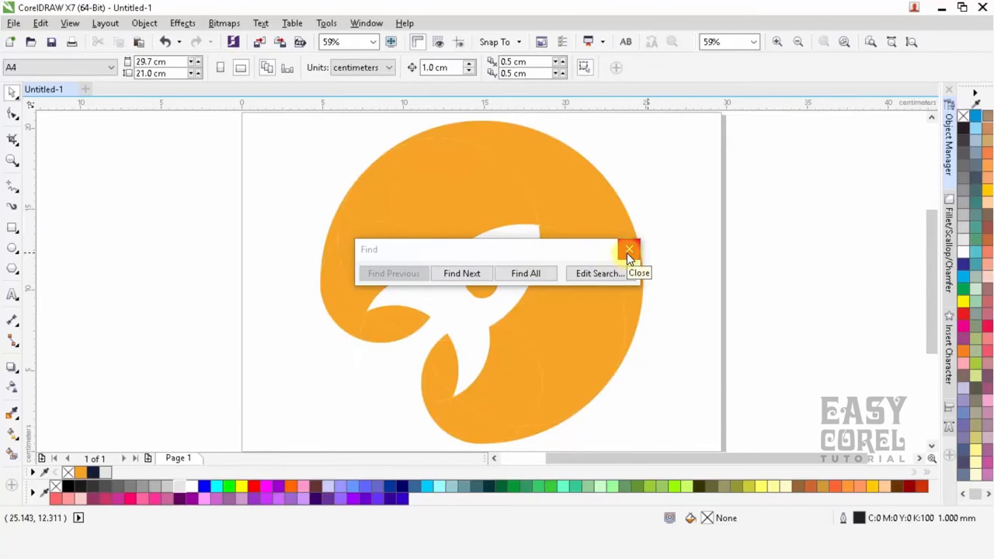
left_click(628, 253)
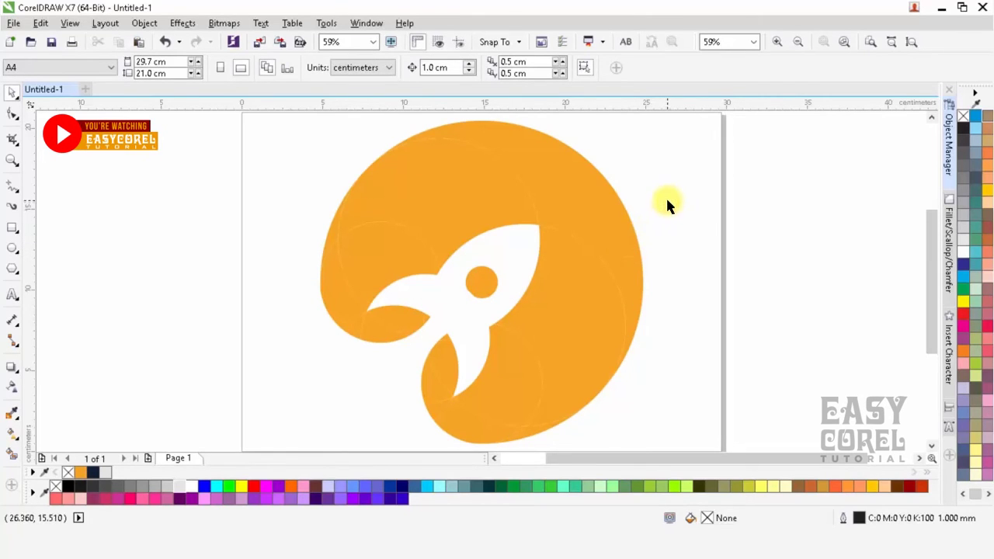
Select all the orange pieces and weld them into a single shape.
scroll(657, 200, "down", 2)
left_click_drag(455, 140, 695, 344)
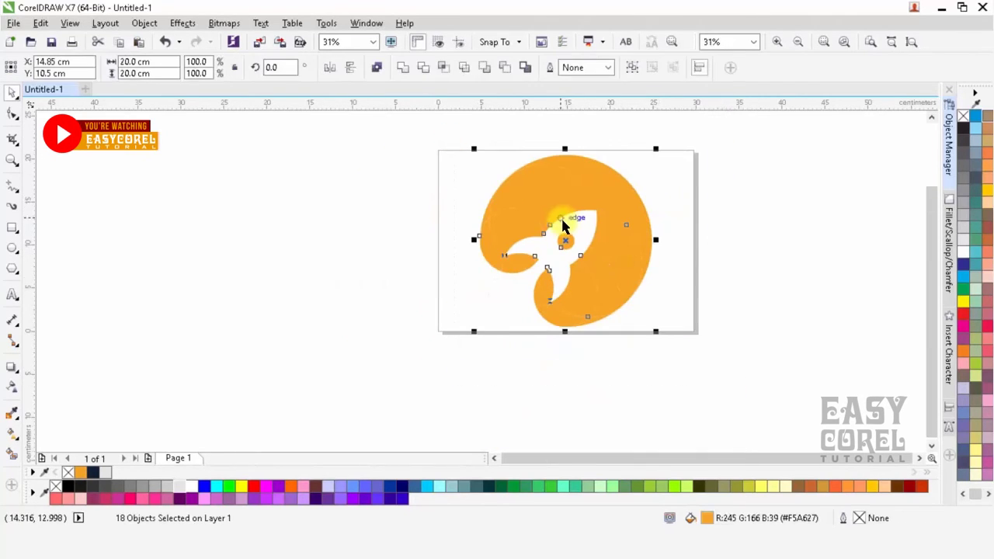
left_click(404, 68)
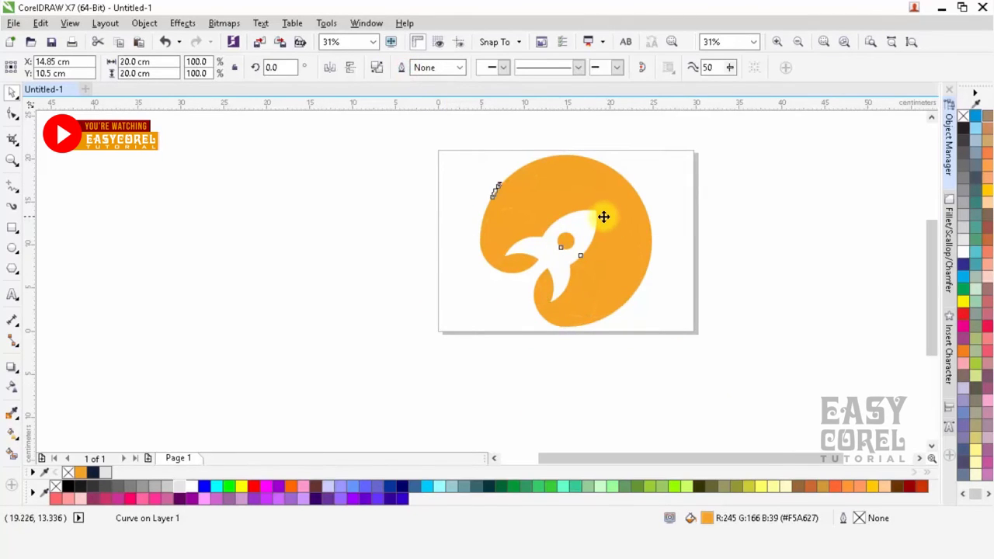
Scale the welded rocket shape down about its centre to about 9.5 cm.
scroll(603, 216, "up", 2)
scroll(610, 213, "down", 2)
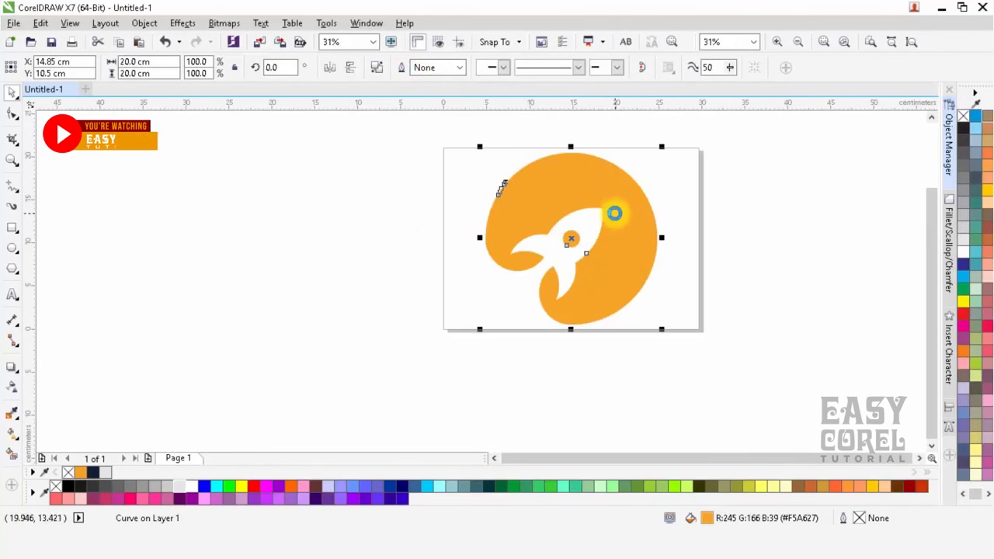
left_click_drag(662, 147, 619, 180)
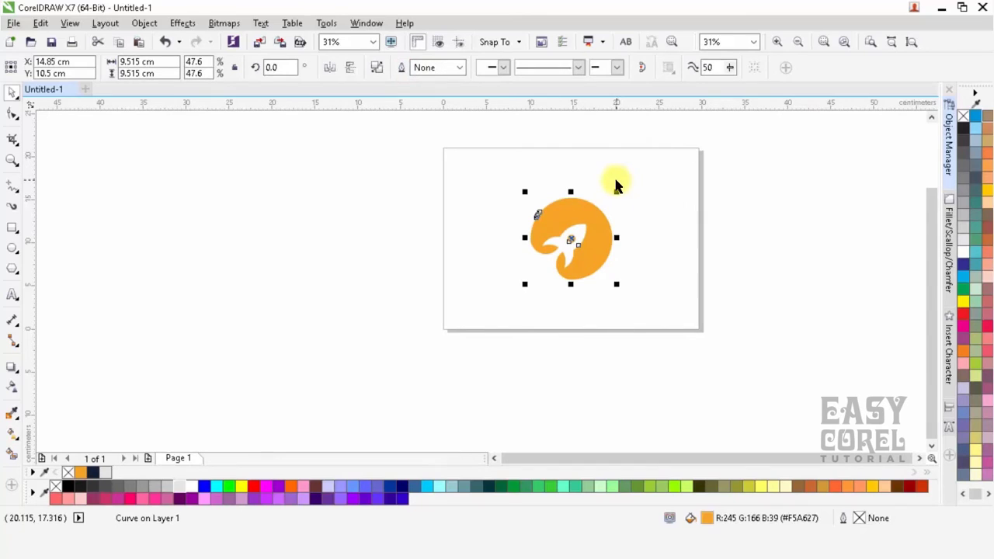
Create a page-sized background rectangle behind the rocket shape, fill it with dark navy and remove its outline.
key("shift+F2")
key("shift+F4")
left_click(620, 163)
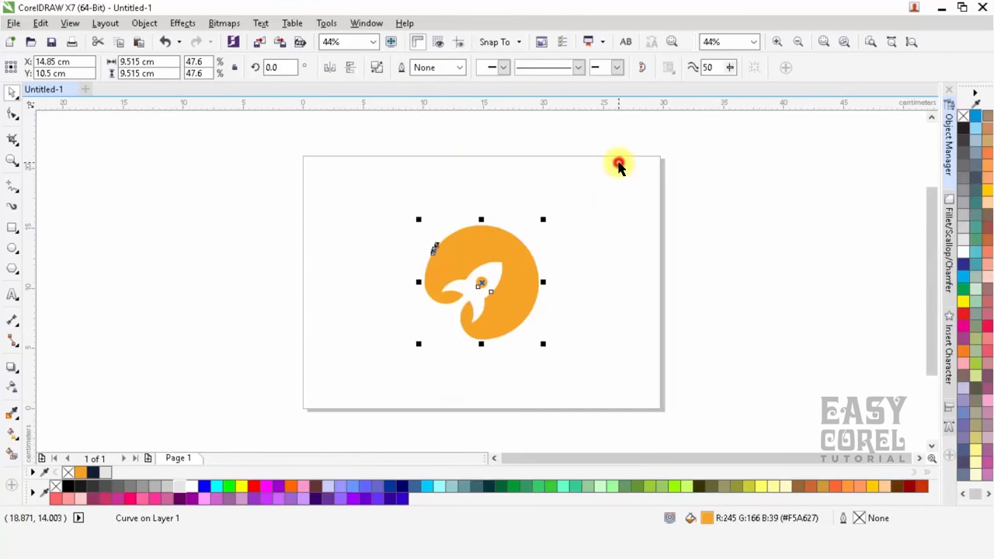
left_click(404, 182)
left_click(13, 227)
double_click(14, 228)
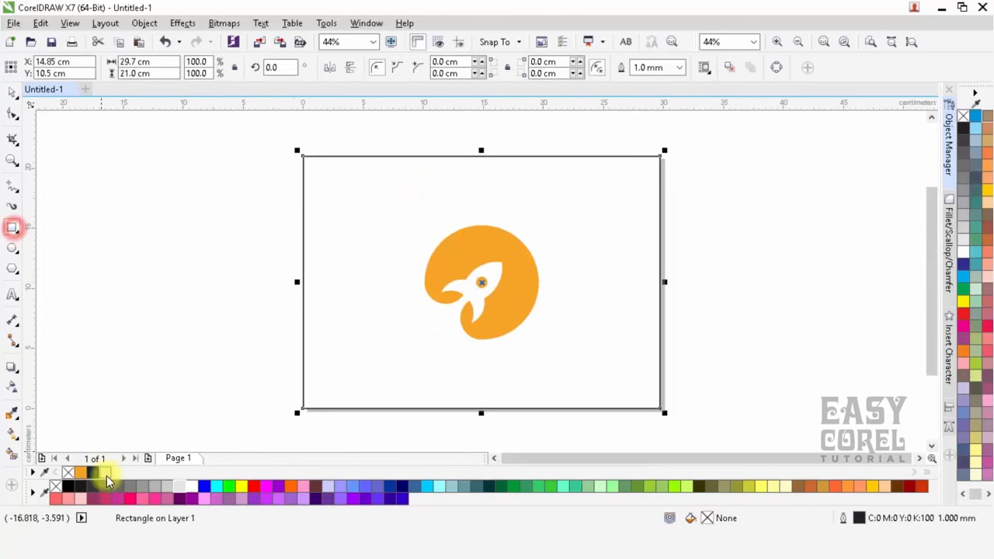
left_click(93, 472)
right_click(69, 473)
Duplicate the rocket logo near the page's lower-right corner, scaled down to about 3.4 cm, and fill the copy with 10% Black.
left_click(510, 311)
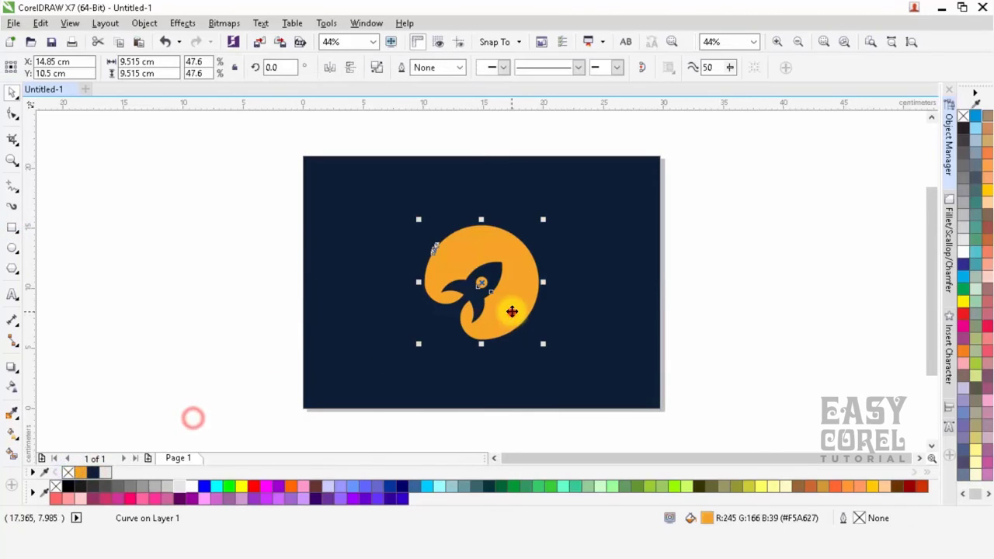
right_click(617, 335)
left_click_drag(517, 269, 614, 336)
left_click_drag(643, 287, 590, 336)
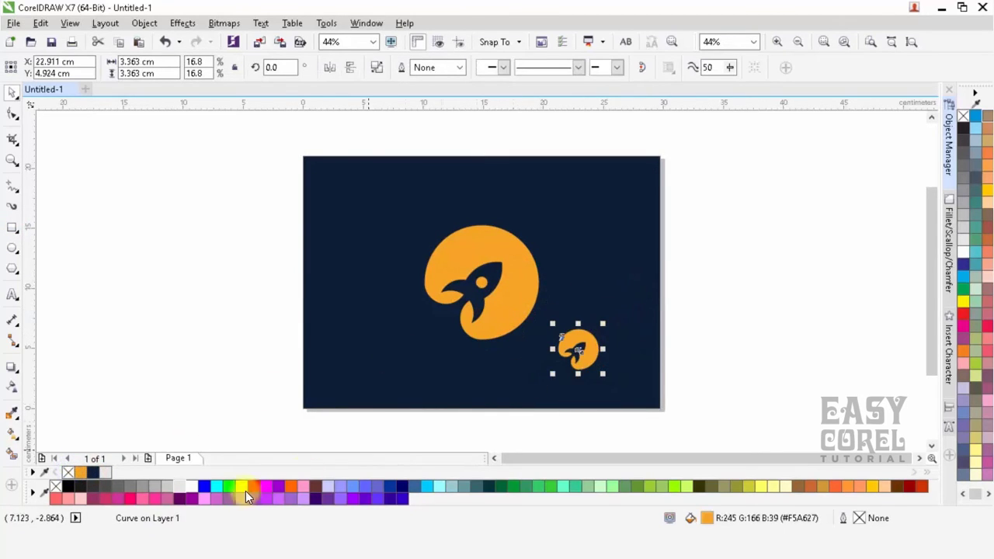
left_click(114, 475)
left_click(207, 393)
Align the small grey logo to the bottom and right edges of the navy background rectangle.
left_click(584, 355)
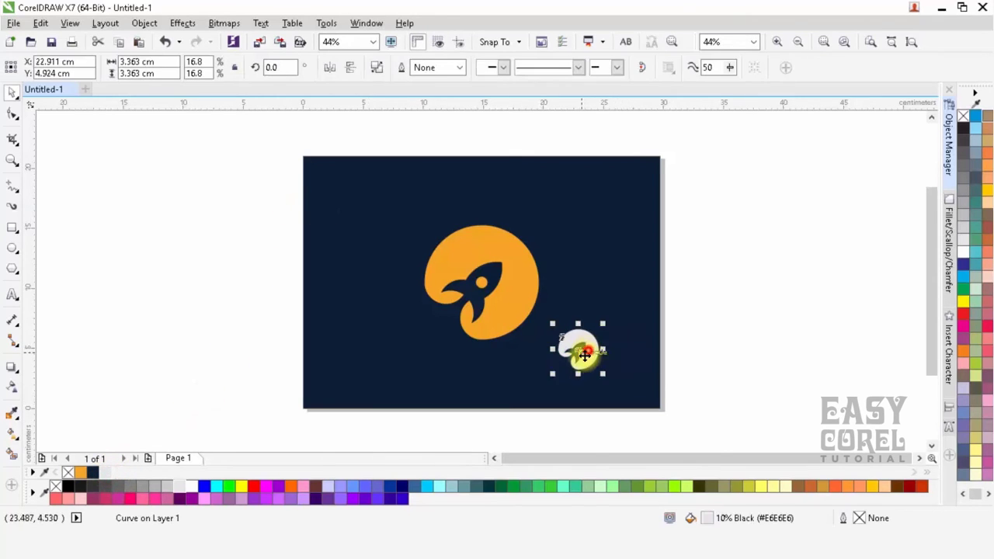
scroll(584, 355, "up", 2)
left_click(677, 396, "shift")
key("b")
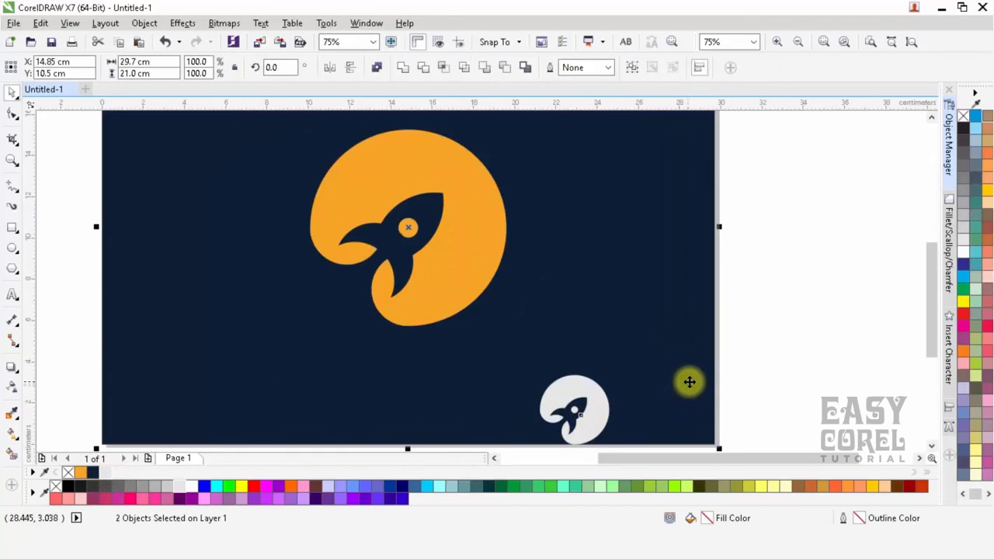
key("r")
left_click(689, 338, "shift")
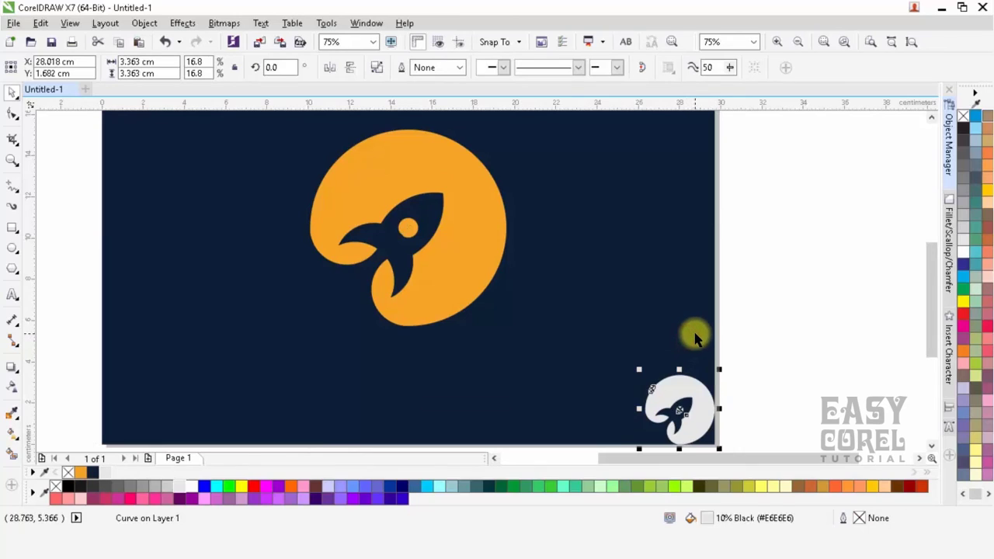
Nudge the small grey logo 3 cm left and 2 cm up from the background's corner and deselect it.
key("Left")
key("Left")
key("Up")
key("Up")
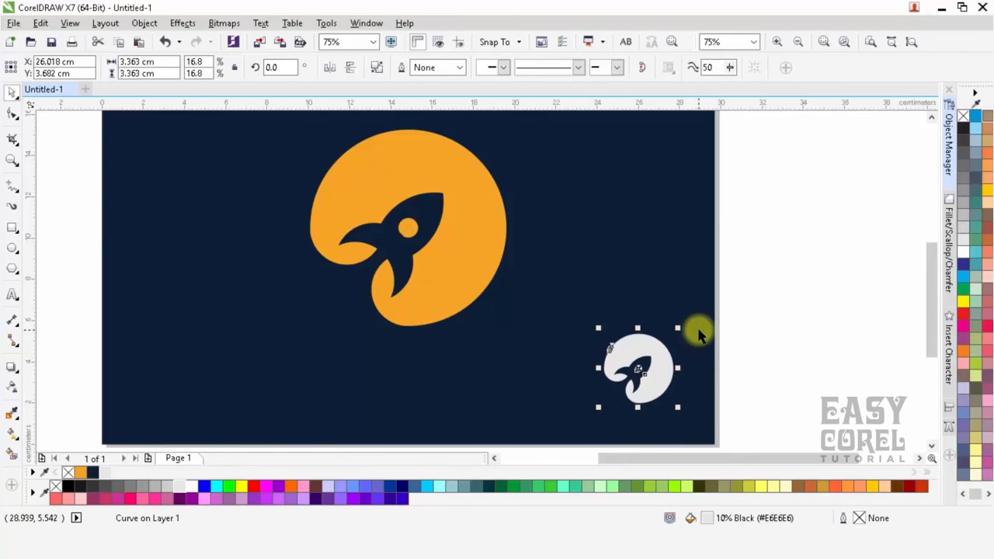
key("Left")
left_click(749, 327)
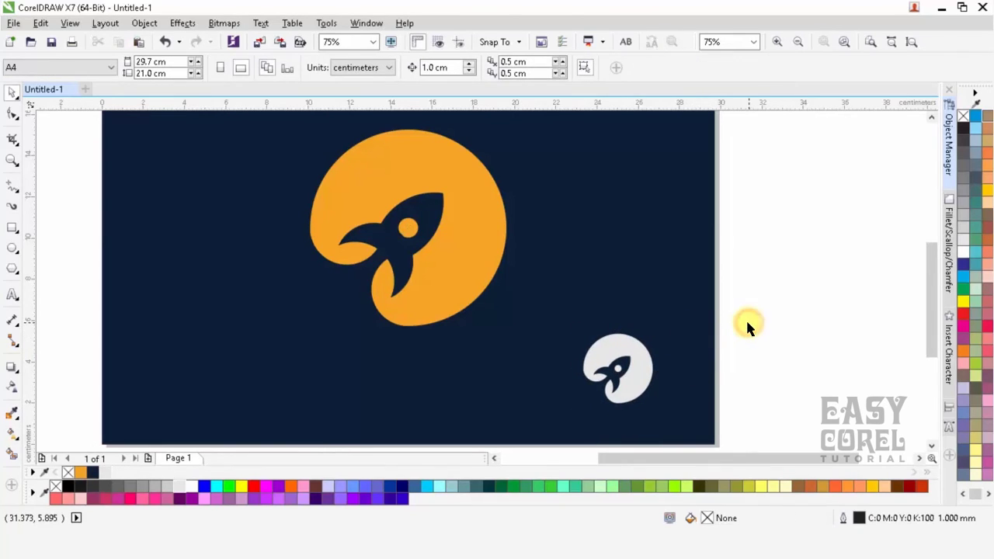
key("shift+F4")
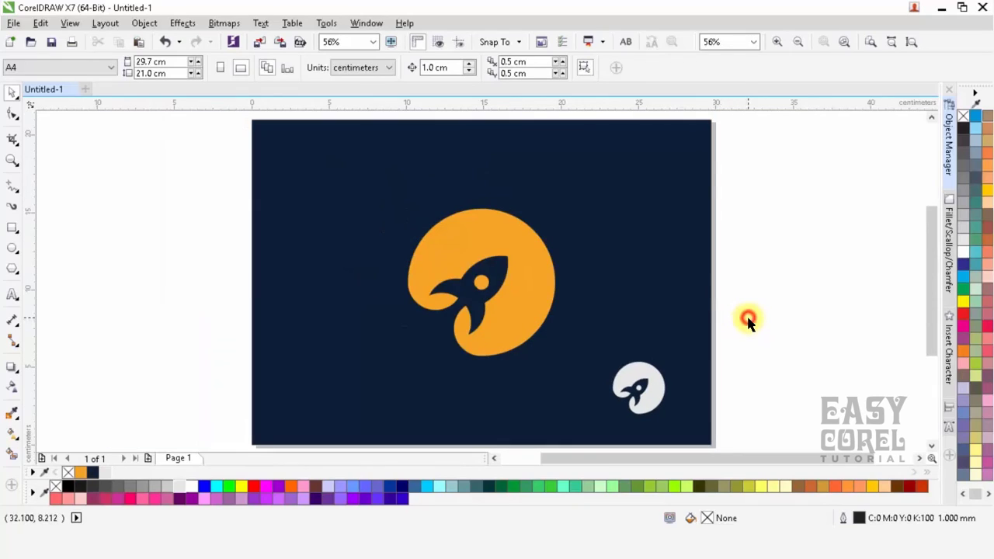